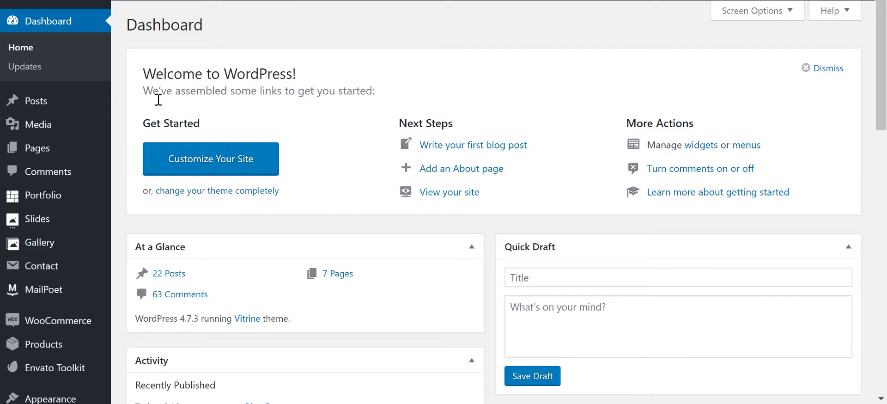
- Add a new product category named "Women" to the store's product categories
{"action": "mouse_move", "coordinate": [57, 358]}
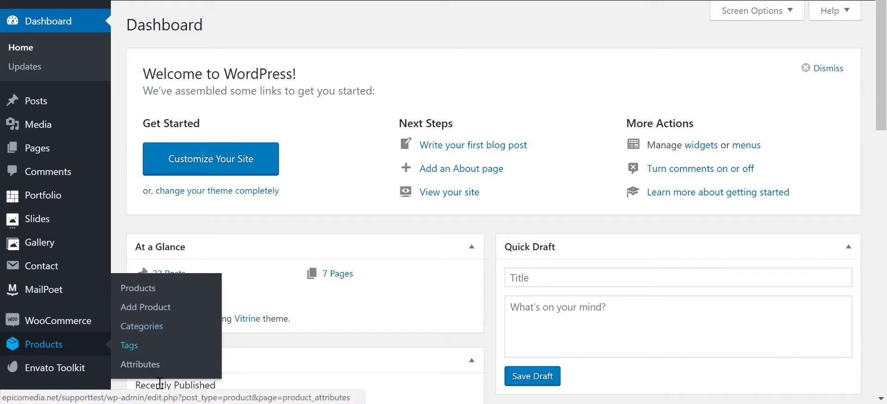
{"action": "mouse_move", "coordinate": [80, 331]}
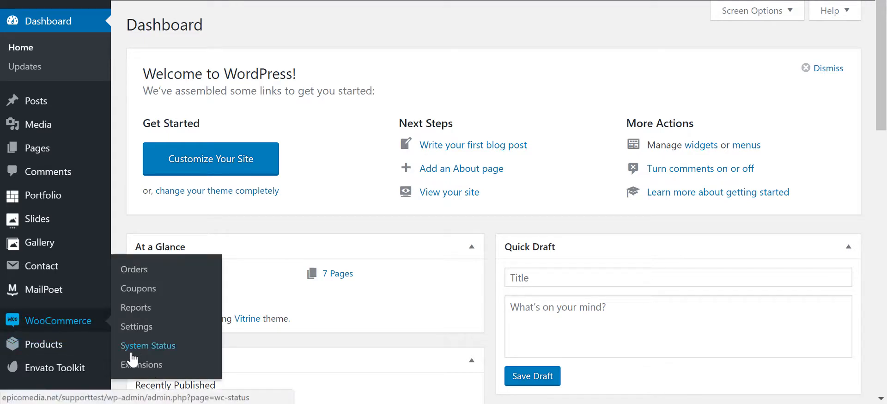
{"action": "mouse_move", "coordinate": [104, 353]}
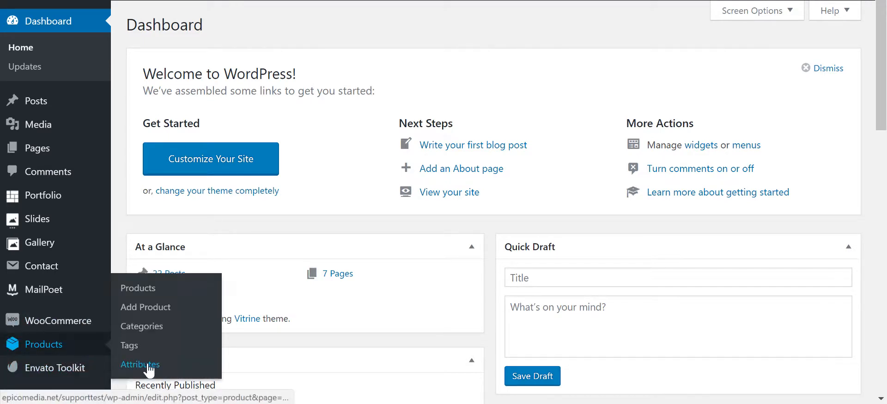
{"action": "left_click", "coordinate": [150, 327]}
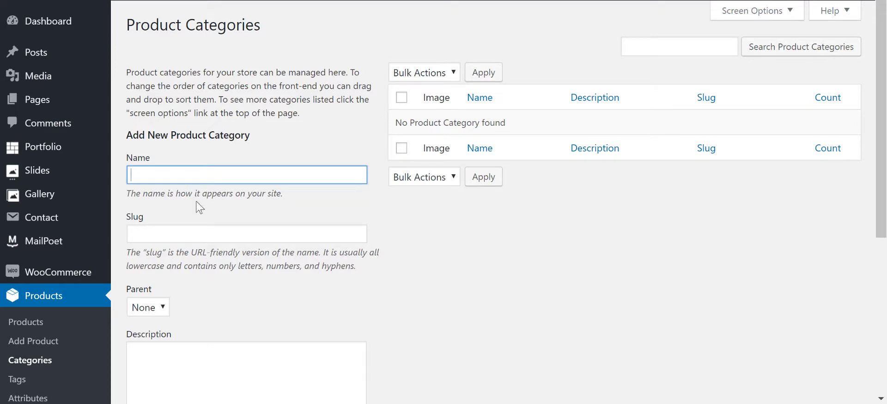
{"action": "type", "text": "Women"}
{"action": "scroll", "coordinate": [222, 264], "scroll_direction": "down", "scroll_amount": 2}
{"action": "scroll", "coordinate": [245, 323], "scroll_direction": "down", "scroll_amount": 2}
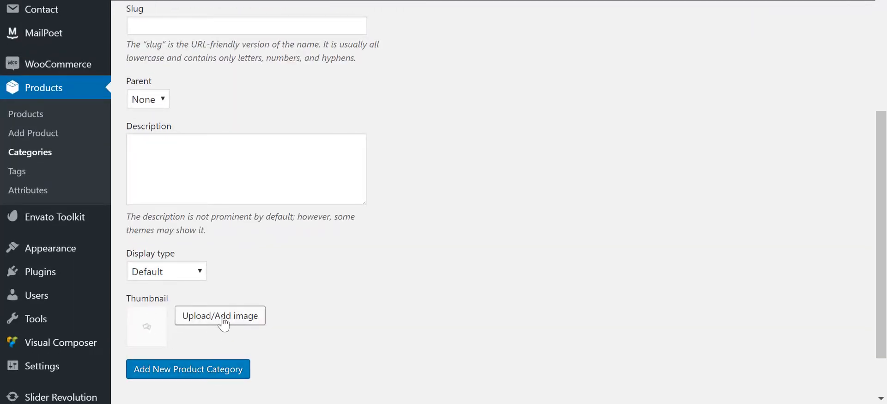
{"action": "left_click", "coordinate": [216, 373]}
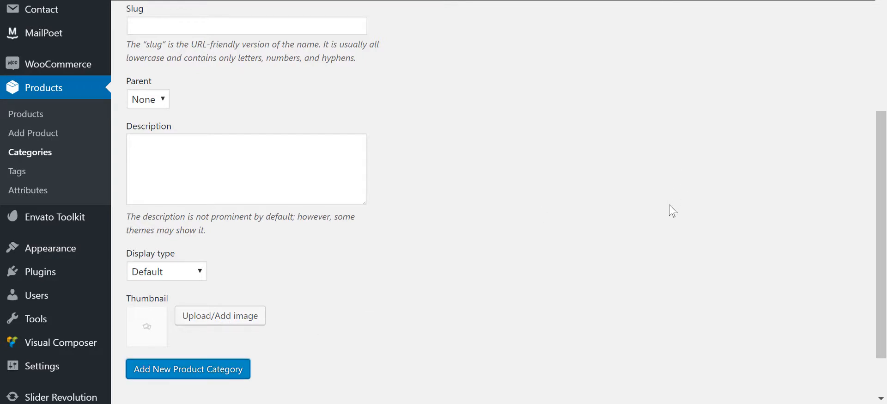
{"action": "scroll", "coordinate": [669, 204], "scroll_direction": "up", "scroll_amount": 5}
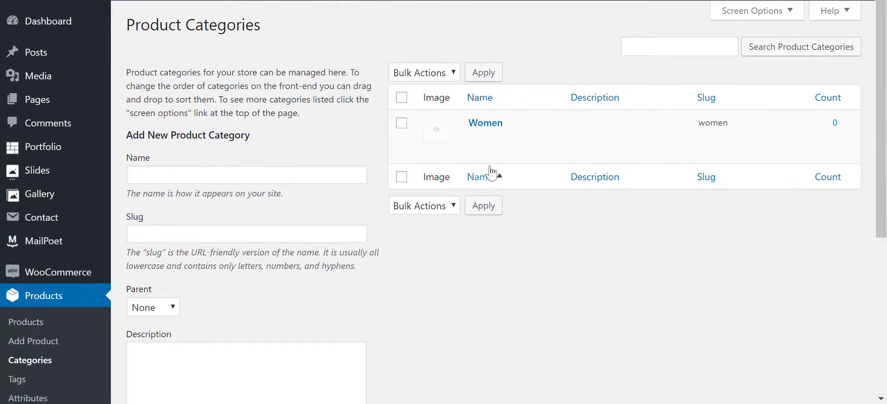
- Create a product attribute named "Color" with its type set to Image
{"action": "mouse_move", "coordinate": [533, 162]}
{"action": "scroll", "coordinate": [303, 255], "scroll_direction": "down", "scroll_amount": 2}
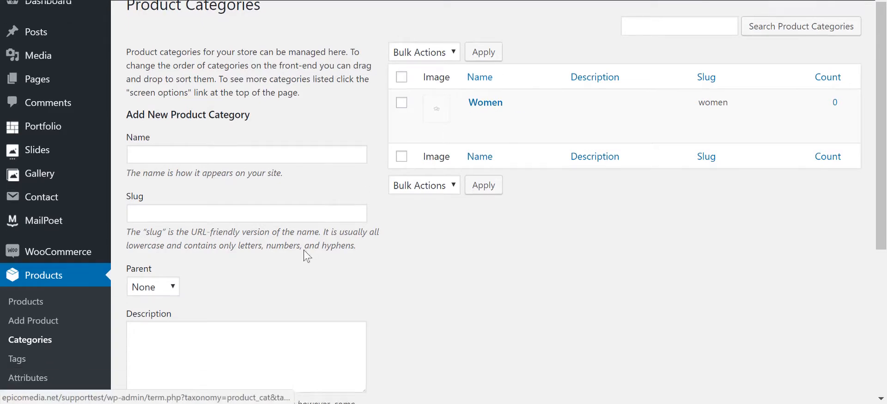
{"action": "left_click", "coordinate": [46, 334]}
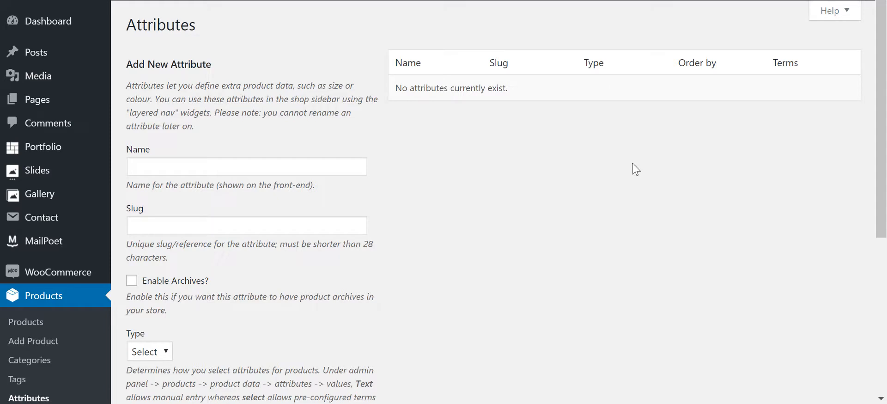
{"action": "left_click", "coordinate": [356, 165]}
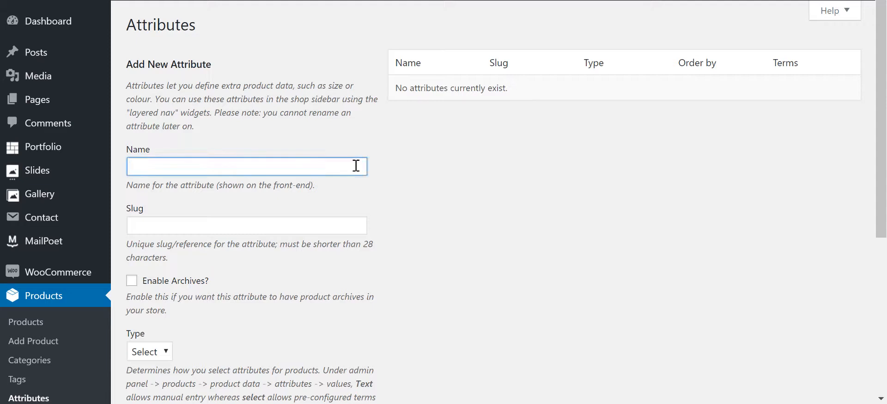
{"action": "type", "text": "Color"}
{"action": "scroll", "coordinate": [502, 226], "scroll_direction": "down", "scroll_amount": 2}
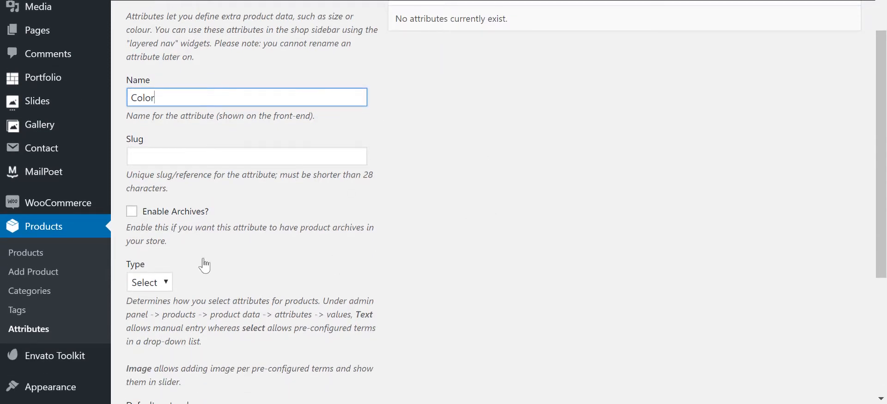
{"action": "scroll", "coordinate": [226, 248], "scroll_direction": "down", "scroll_amount": 2}
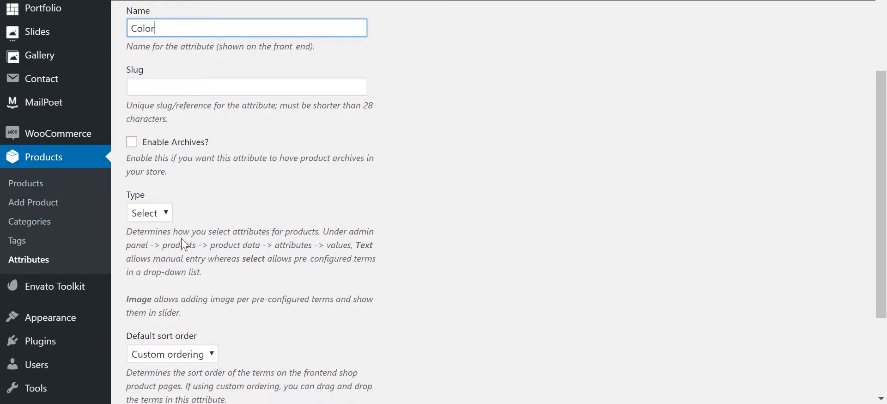
{"action": "left_click", "coordinate": [157, 217]}
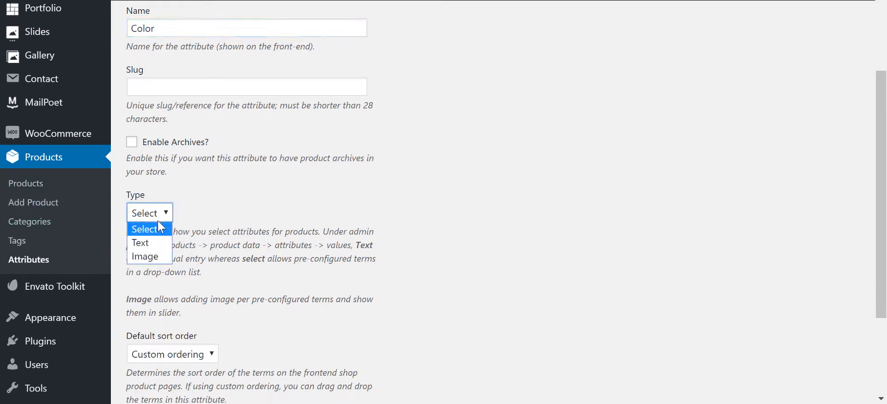
{"action": "left_click", "coordinate": [156, 257]}
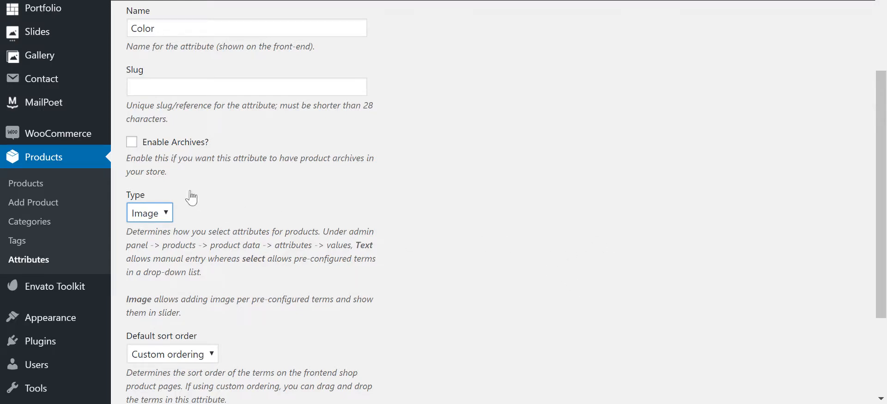
{"action": "scroll", "coordinate": [421, 220], "scroll_direction": "down", "scroll_amount": 3}
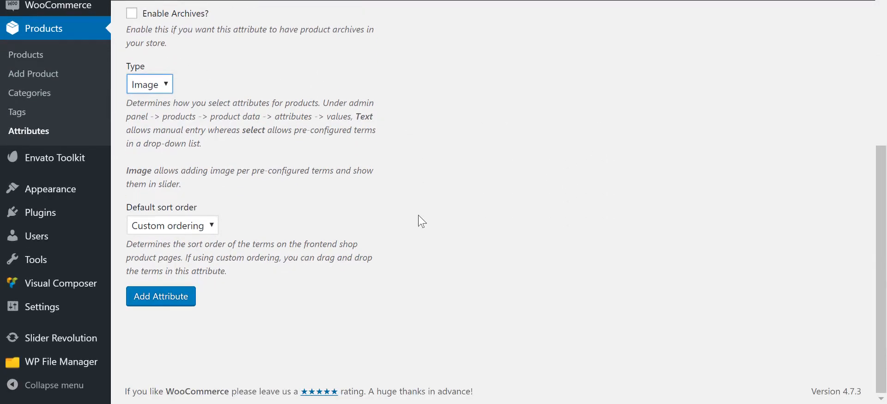
{"action": "left_click", "coordinate": [170, 305]}
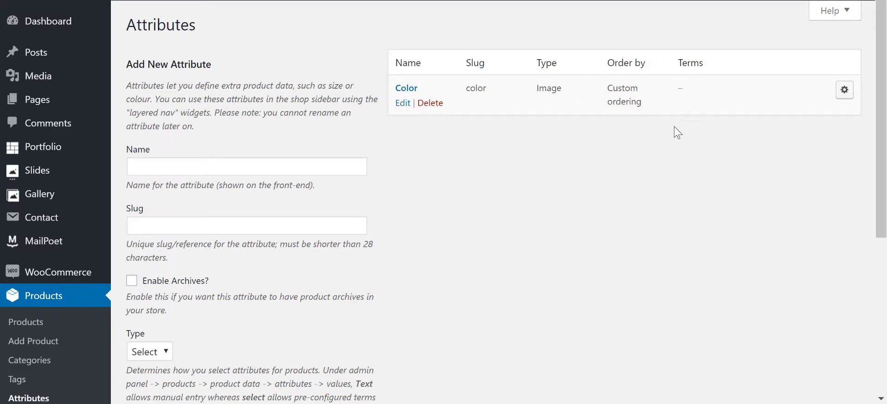
- Create a second product attribute named "Brand" with the type Select and custom ordering
{"action": "left_click", "coordinate": [247, 162]}
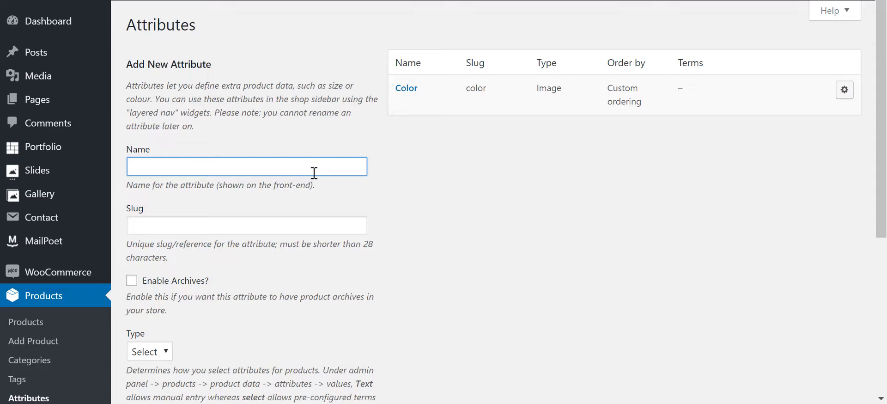
{"action": "type", "text": "Brand"}
{"action": "left_click", "coordinate": [147, 352]}
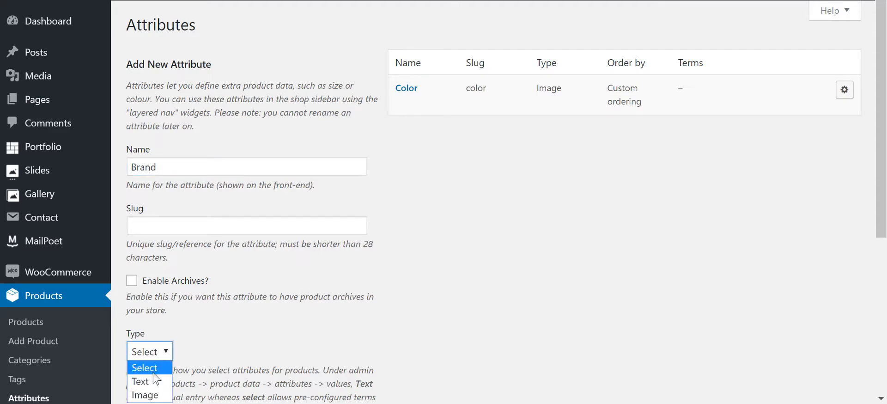
{"action": "left_click", "coordinate": [156, 368]}
{"action": "scroll", "coordinate": [550, 330], "scroll_direction": "down", "scroll_amount": 5}
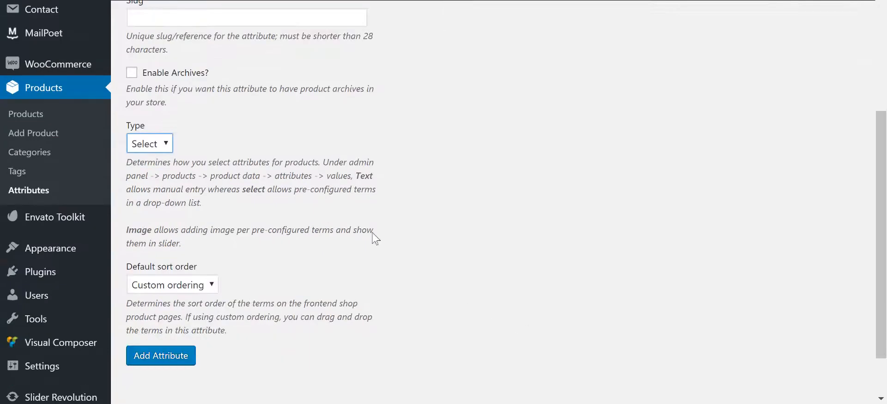
{"action": "left_click", "coordinate": [153, 142]}
{"action": "left_click", "coordinate": [542, 157]}
{"action": "left_click", "coordinate": [169, 357]}
{"action": "scroll", "coordinate": [885, 173], "scroll_direction": "up", "scroll_amount": 1}
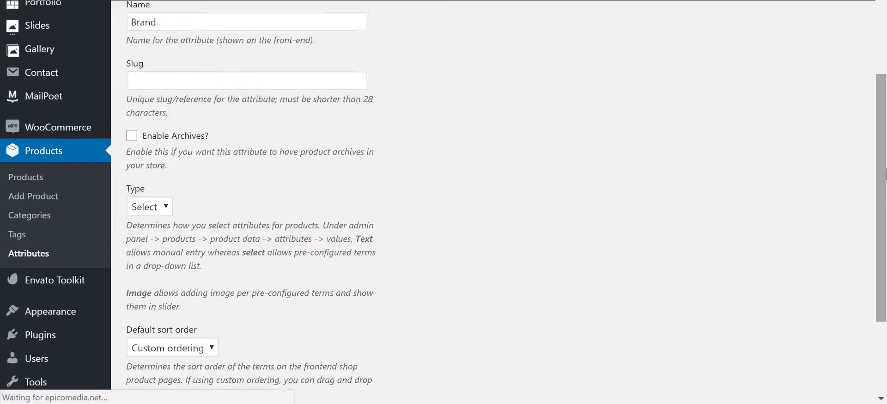
{"action": "scroll", "coordinate": [885, 174], "scroll_direction": "up", "scroll_amount": 3}
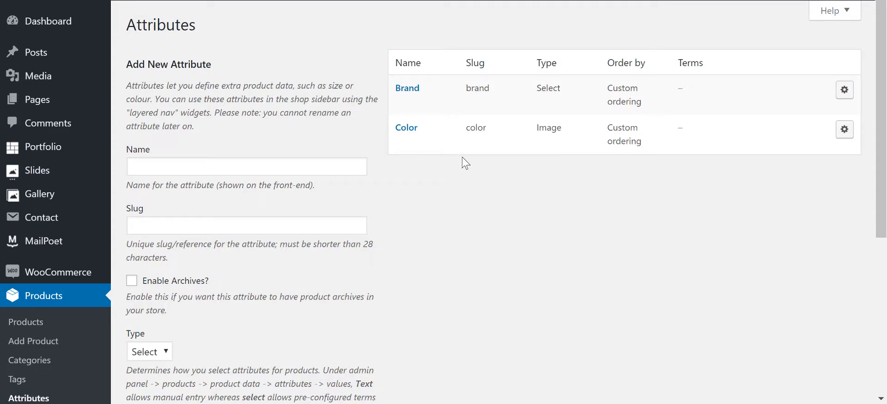
- Add the terms "Purple", "Green", "Navy" and "Gray" to the Color attribute
{"action": "left_click", "coordinate": [843, 133]}
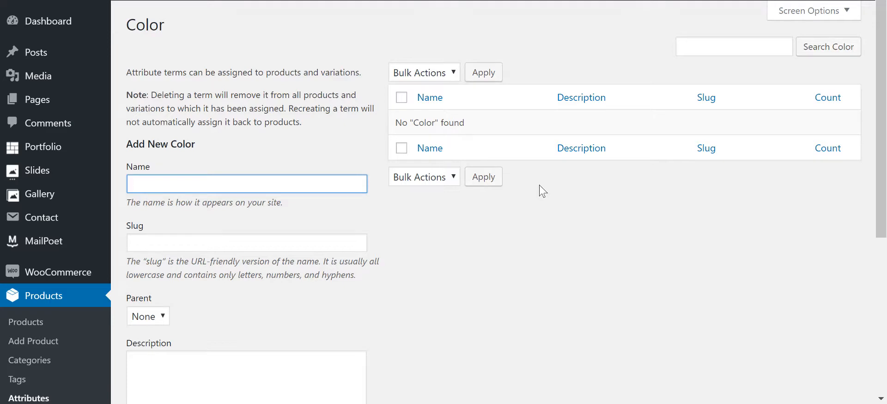
{"action": "type", "text": "Purplr"}
{"action": "key", "text": "BackSpace"}
{"action": "type", "text": "e"}
{"action": "key", "text": "Return"}
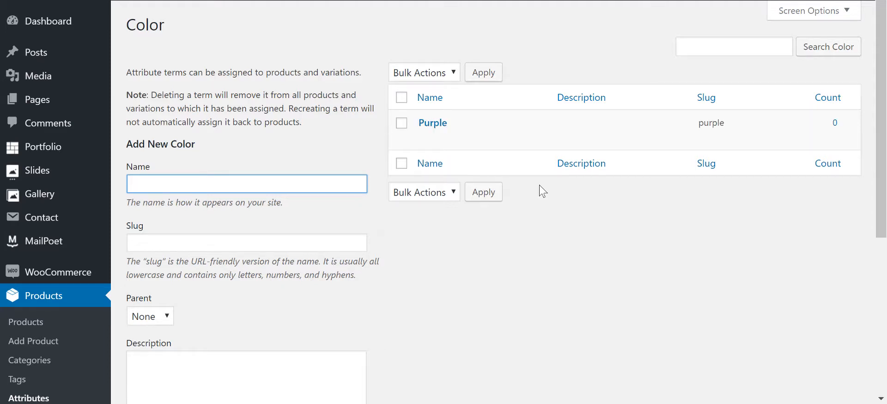
{"action": "type", "text": "Green"}
{"action": "key", "text": "Return"}
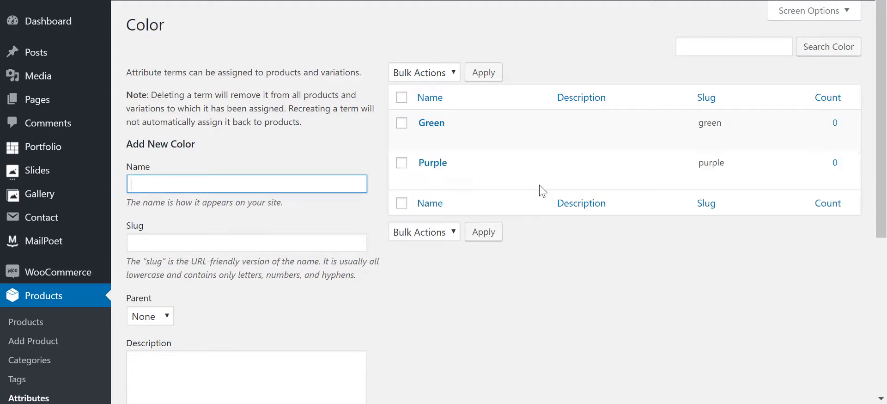
{"action": "type", "text": "Navy"}
{"action": "key", "text": "Return"}
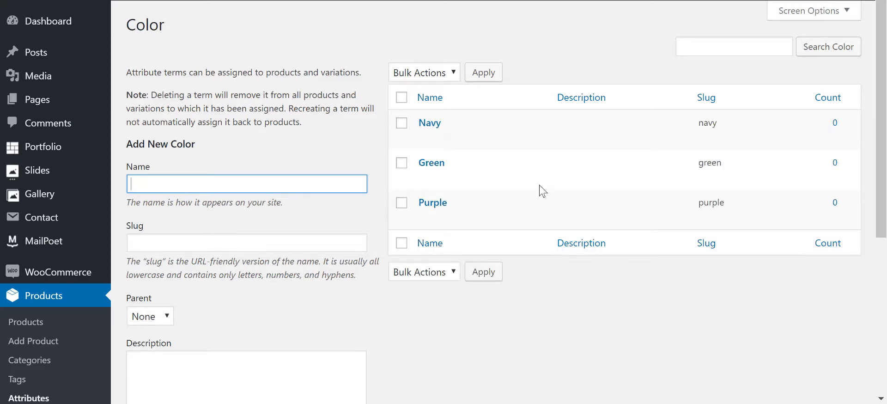
{"action": "type", "text": "Gray"}
{"action": "key", "text": "Return"}
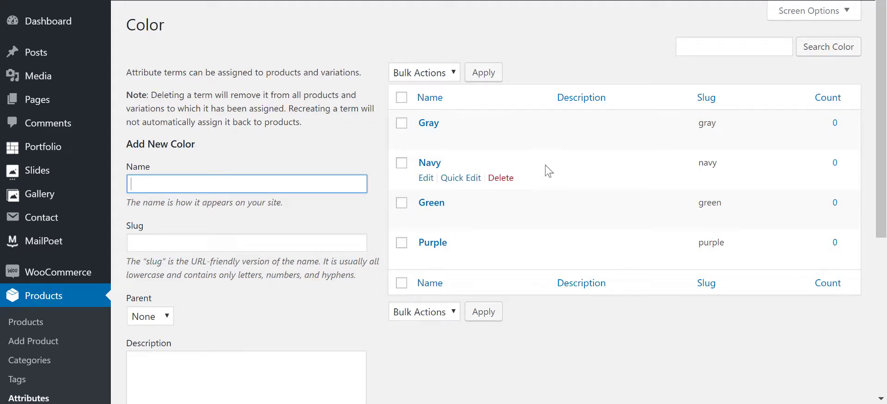
- Start a new product named "Simple T-shirt" and assign it to the Women category
{"action": "scroll", "coordinate": [130, 289], "scroll_direction": "down", "scroll_amount": 3}
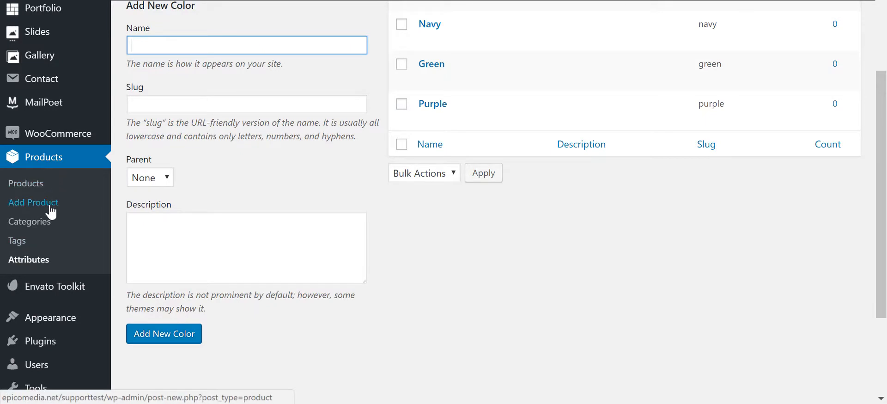
{"action": "left_click", "coordinate": [51, 212]}
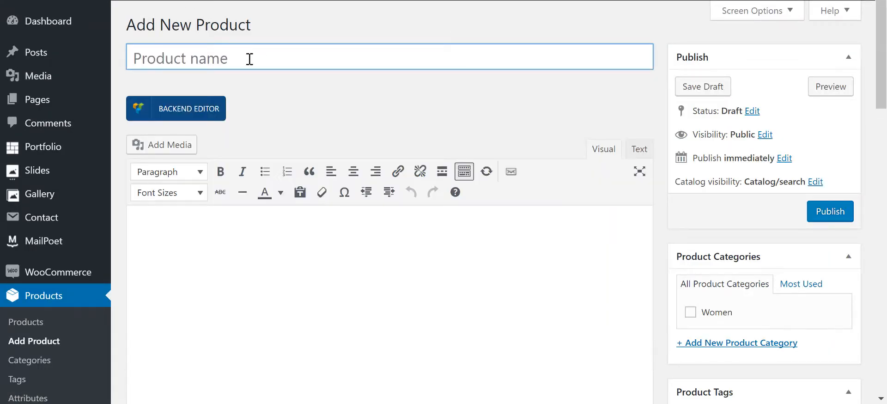
{"action": "left_click", "coordinate": [249, 58]}
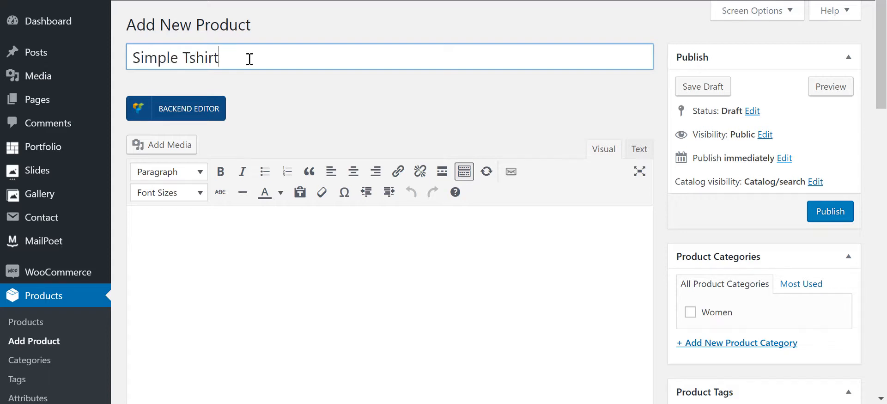
{"action": "type", "text": "-"}
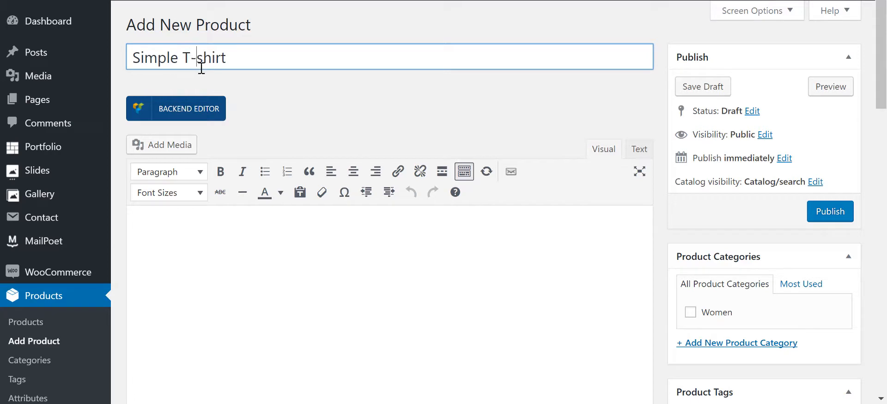
{"action": "scroll", "coordinate": [740, 268], "scroll_direction": "down", "scroll_amount": 3}
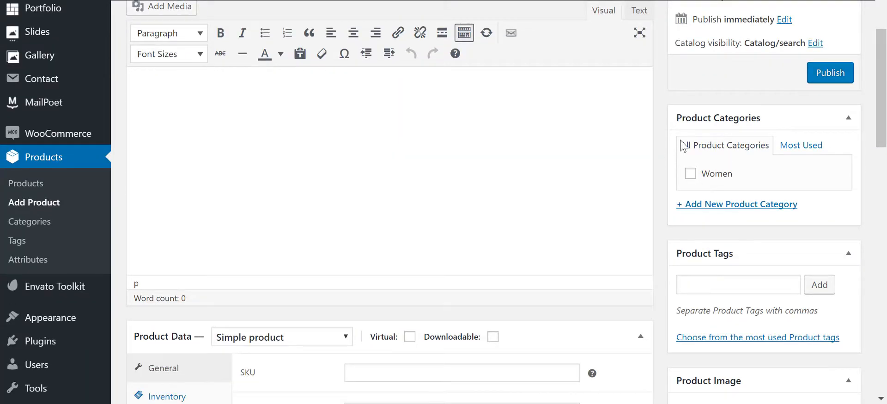
{"action": "left_click", "coordinate": [690, 173]}
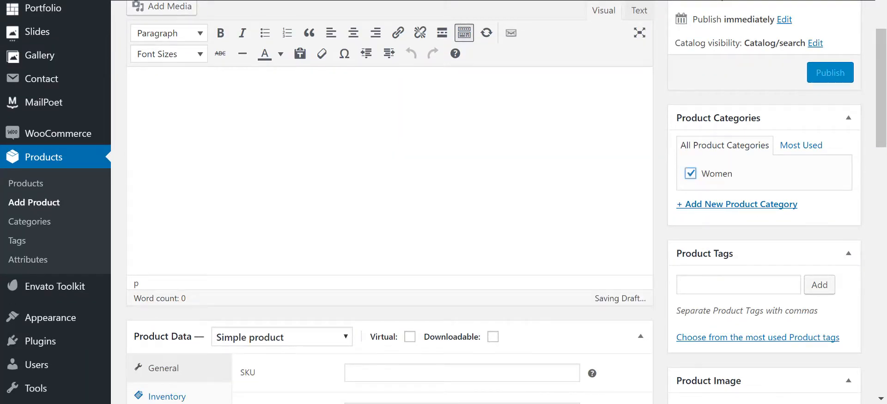
- Add the product tags "skirt", "plouse" and "t-shirt" to the new product
{"action": "scroll", "coordinate": [755, 244], "scroll_direction": "down", "scroll_amount": 3}
{"action": "left_click", "coordinate": [708, 140]}
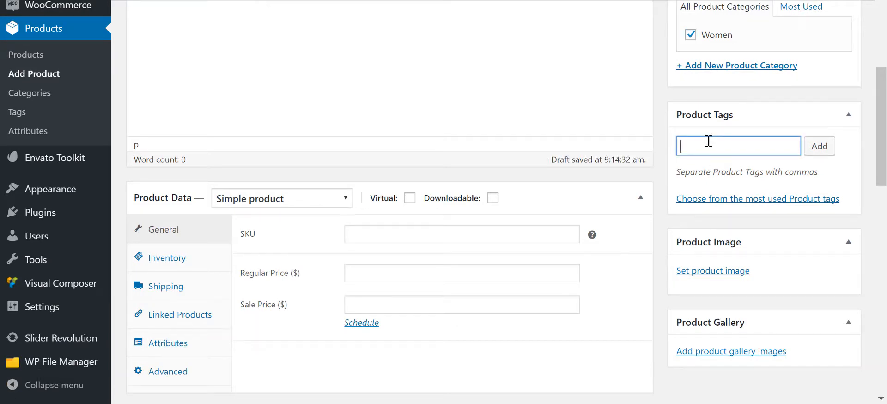
{"action": "type", "text": "sh"}
{"action": "key", "text": "BackSpace"}
{"action": "type", "text": "kirt"}
{"action": "key", "text": "Return"}
{"action": "type", "text": "plouse"}
{"action": "key", "text": "Return"}
{"action": "type", "text": "t-"}
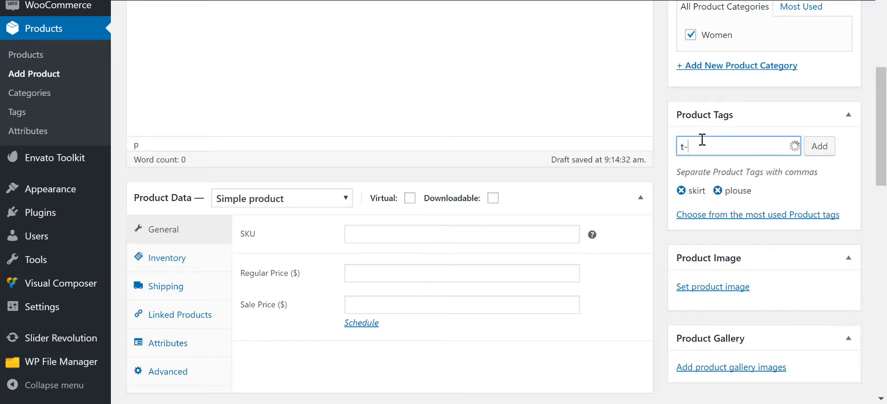
{"action": "type", "text": "shirt"}
{"action": "key", "text": "Return"}
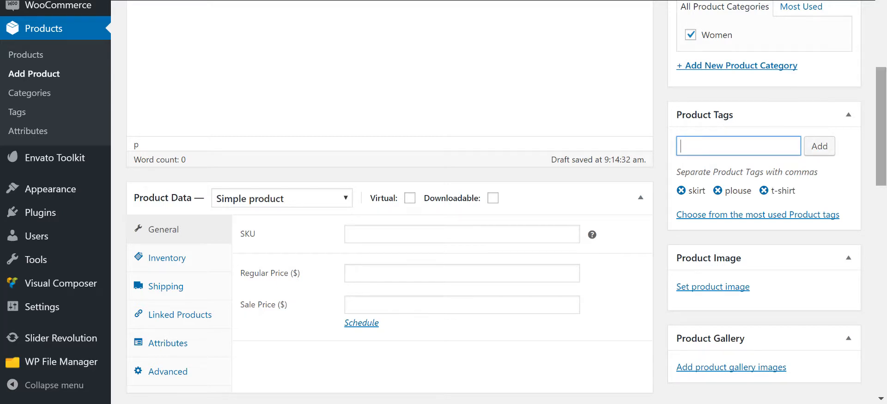
- Set the product image to 1-5.jpg from the media library, the front view of the purple T-shirt with white skirt
{"action": "scroll", "coordinate": [789, 257], "scroll_direction": "down", "scroll_amount": 2}
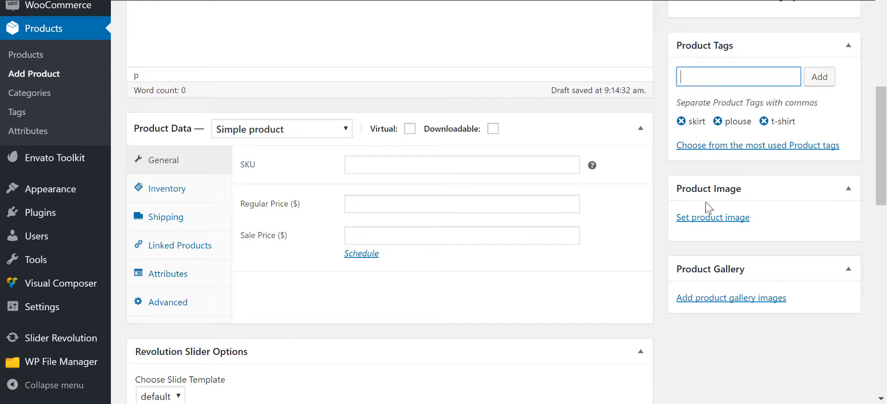
{"action": "left_click", "coordinate": [723, 219]}
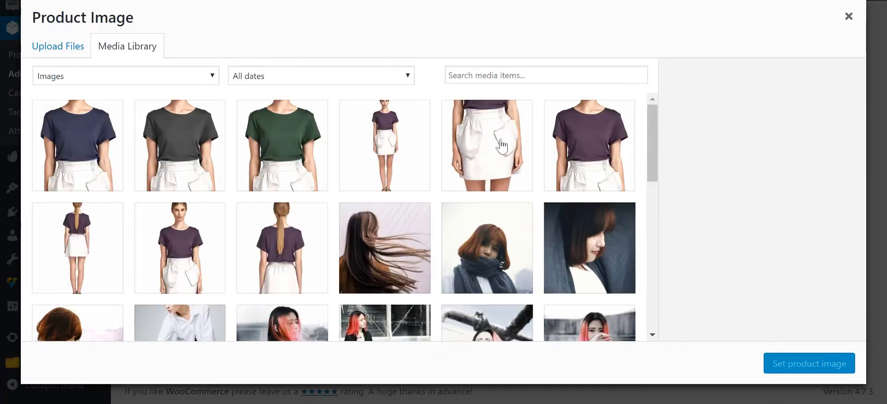
{"action": "left_click", "coordinate": [183, 243]}
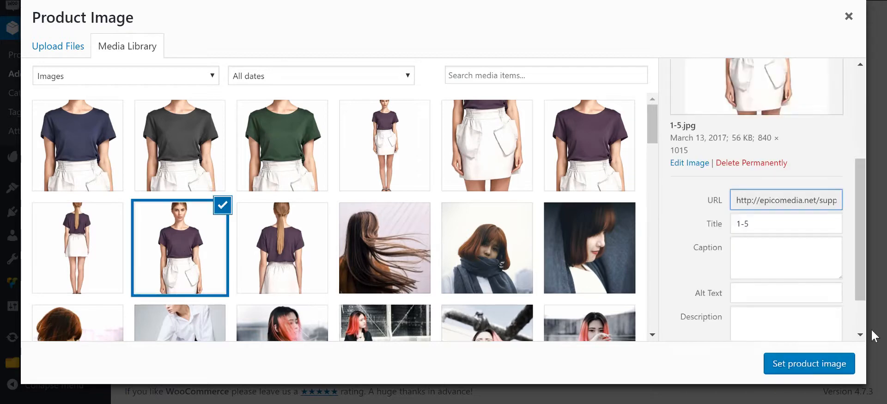
{"action": "left_click", "coordinate": [809, 363]}
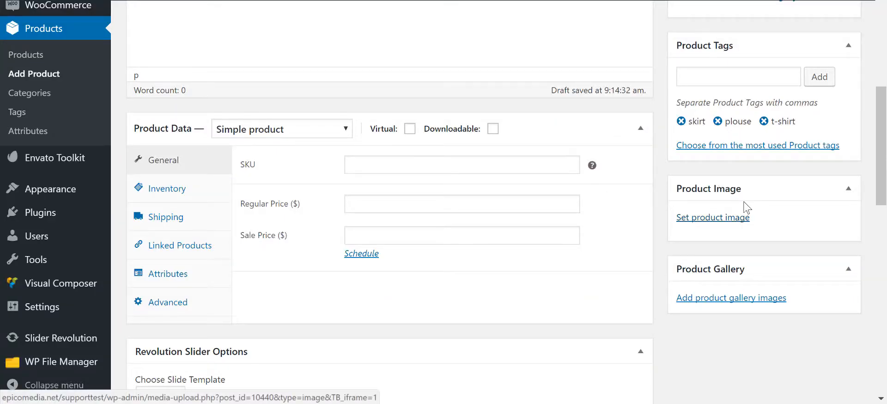
- Add five product gallery images: both back views, the purple T-shirt close-up, the skirt close-up and the full-length front view
{"action": "scroll", "coordinate": [785, 217], "scroll_direction": "down", "scroll_amount": 3}
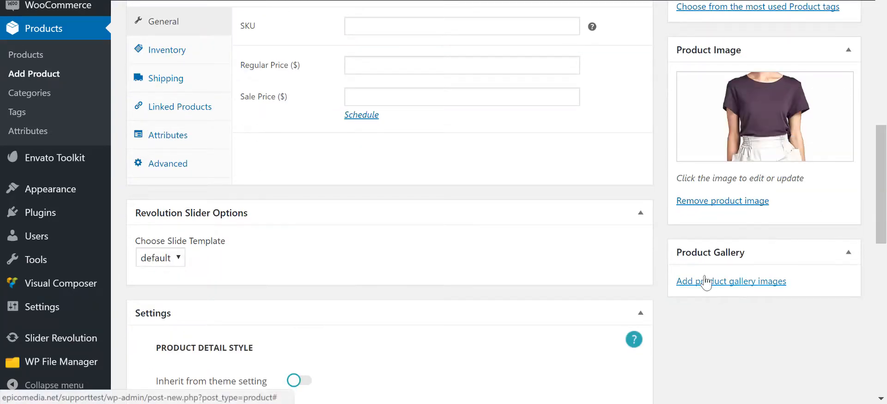
{"action": "left_click", "coordinate": [734, 282]}
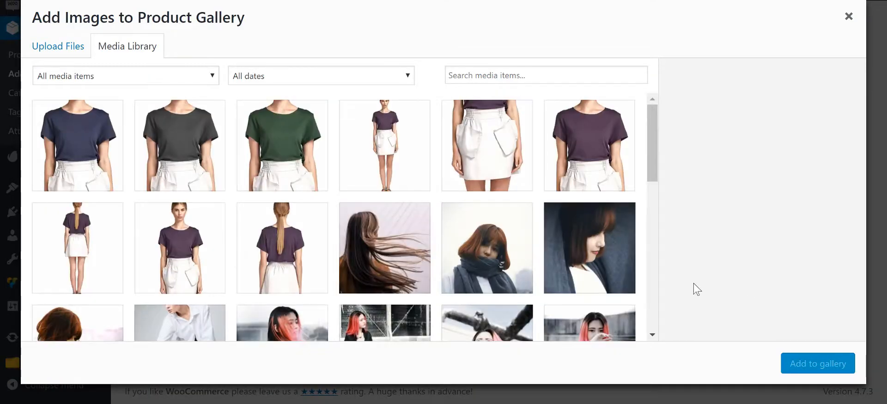
{"action": "left_click", "coordinate": [287, 252]}
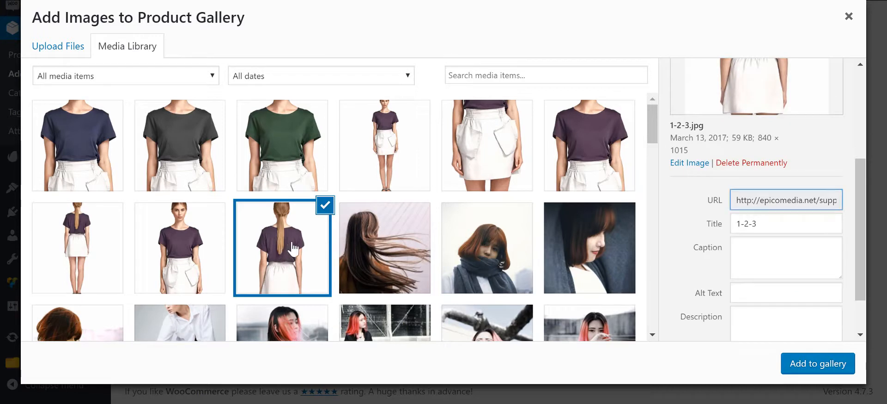
{"action": "left_click", "coordinate": [105, 247]}
{"action": "left_click", "coordinate": [572, 134]}
{"action": "left_click", "coordinate": [487, 141]}
{"action": "left_click", "coordinate": [384, 143]}
{"action": "left_click", "coordinate": [836, 368]}
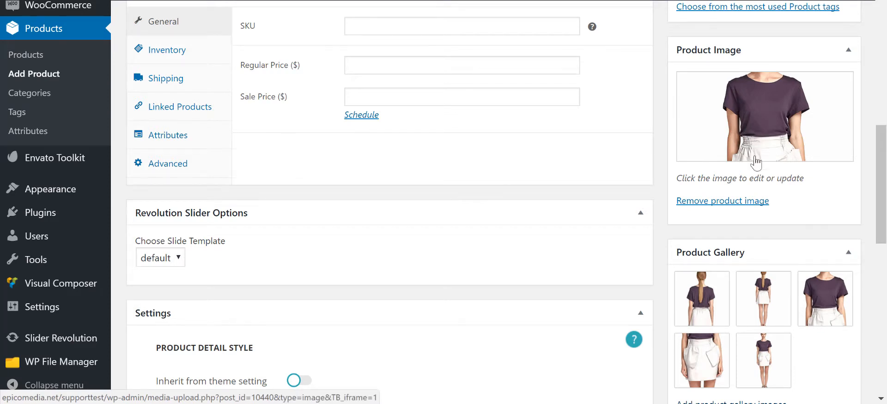
{"action": "mouse_move", "coordinate": [703, 303]}
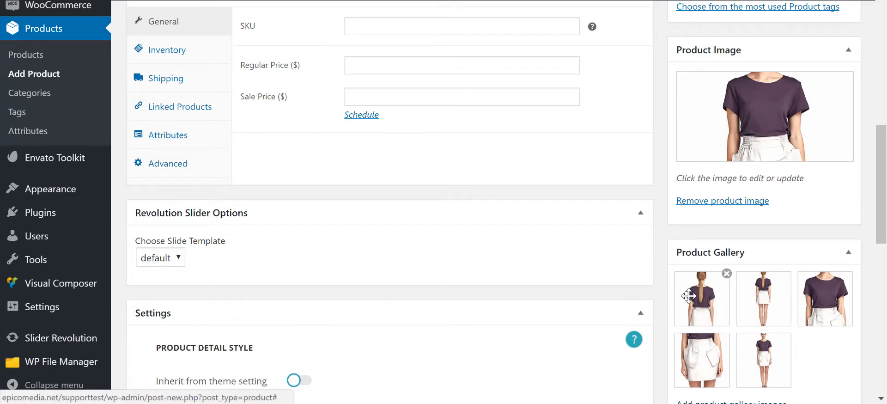
- Switch the product description to the Visual Composer backend editor and add an ImageBox element
{"action": "scroll", "coordinate": [688, 259], "scroll_direction": "down", "scroll_amount": 3}
{"action": "scroll", "coordinate": [402, 261], "scroll_direction": "up", "scroll_amount": 10}
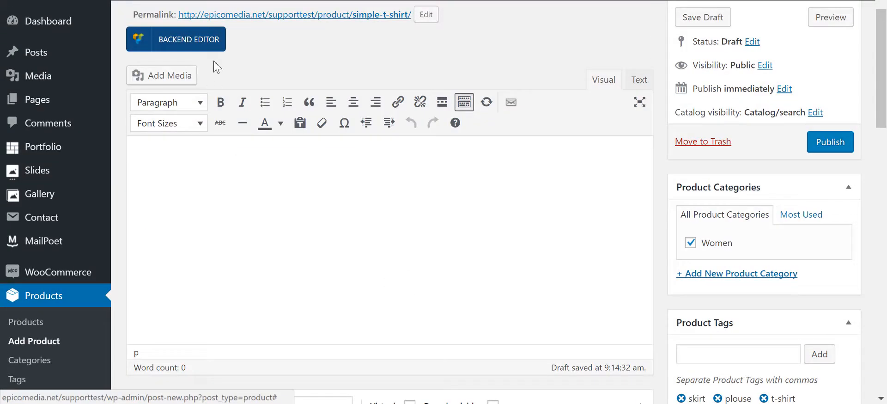
{"action": "left_click", "coordinate": [205, 41]}
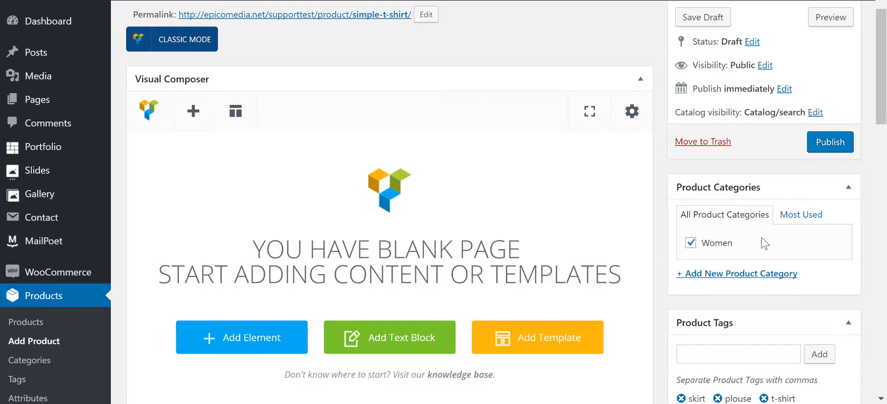
{"action": "left_click", "coordinate": [194, 112]}
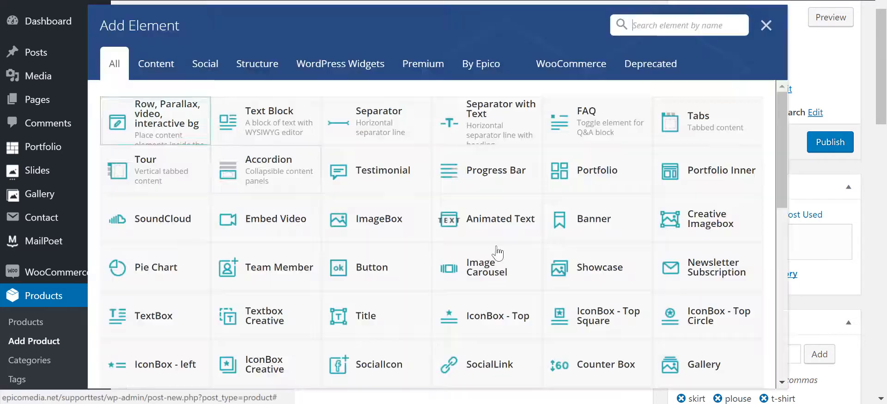
{"action": "left_click", "coordinate": [388, 225]}
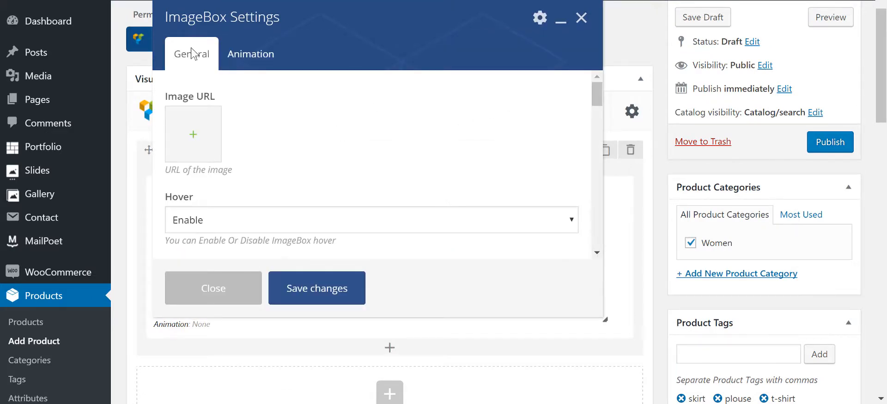
- Set the ImageBox image to pexels-photo-273172.jpeg, disable its hover effect and save the changes
{"action": "left_click", "coordinate": [195, 131]}
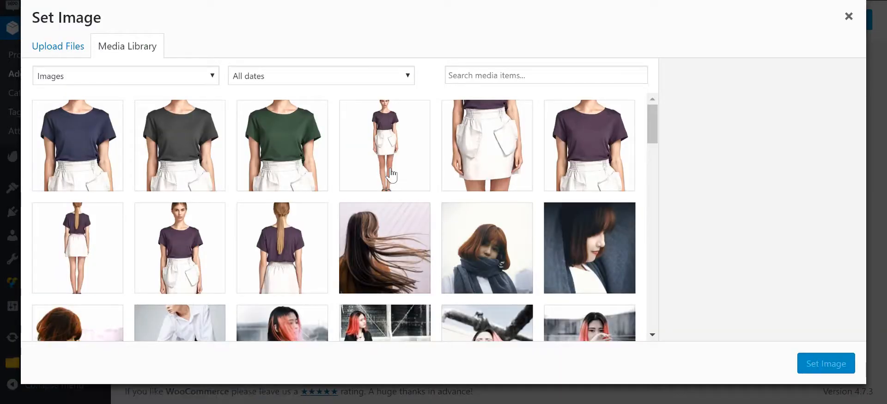
{"action": "scroll", "coordinate": [176, 234], "scroll_direction": "down", "scroll_amount": 3}
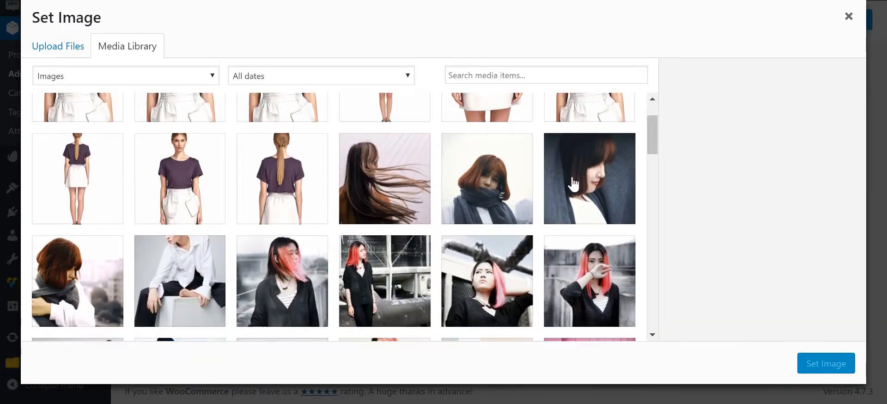
{"action": "left_click", "coordinate": [596, 176]}
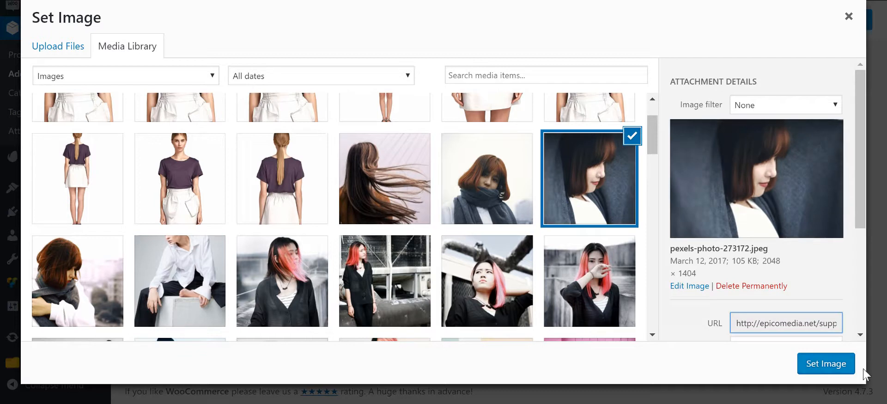
{"action": "left_click", "coordinate": [839, 375]}
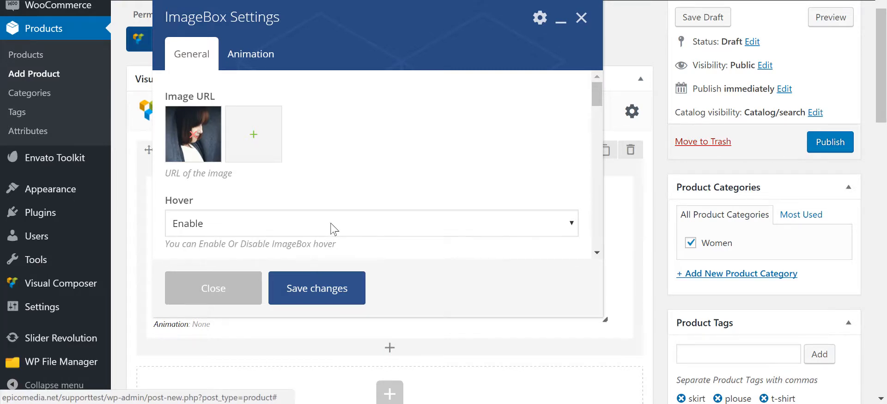
{"action": "left_click", "coordinate": [334, 228]}
{"action": "left_click", "coordinate": [302, 251]}
{"action": "left_click", "coordinate": [348, 292]}
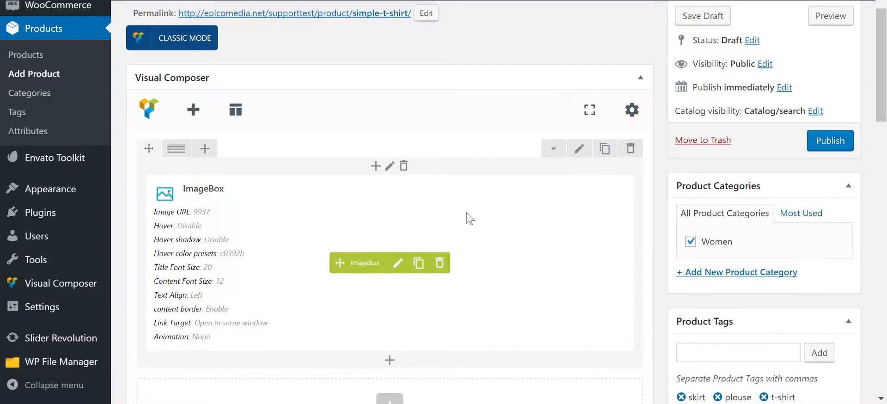
- Change the product type in the product data to Variable product
{"action": "scroll", "coordinate": [469, 217], "scroll_direction": "down", "scroll_amount": 3}
{"action": "scroll", "coordinate": [469, 217], "scroll_direction": "down", "scroll_amount": 3}
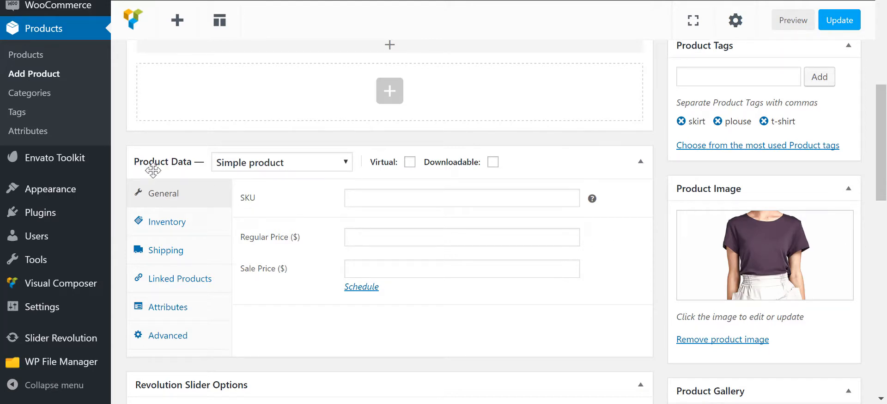
{"action": "left_click", "coordinate": [298, 166]}
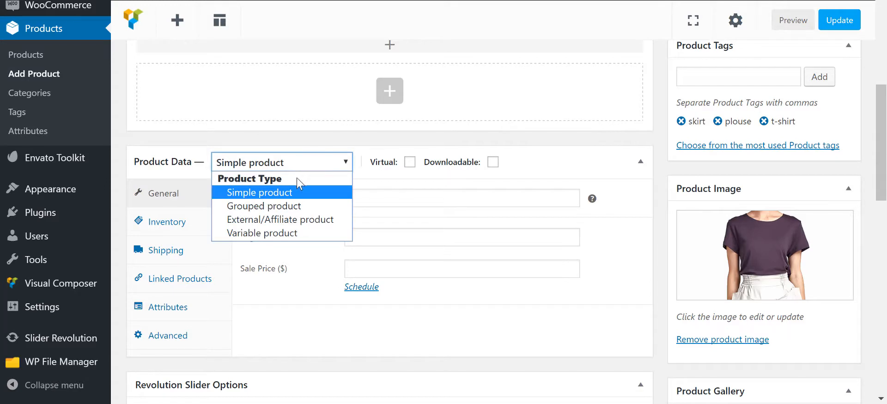
{"action": "left_click", "coordinate": [296, 232]}
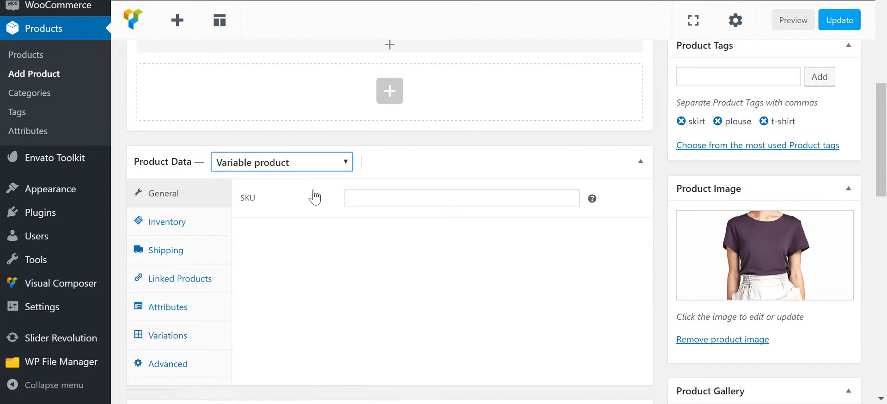
- Add the Color attribute to the product, enable it for variations and save the attributes
{"action": "left_click", "coordinate": [167, 310]}
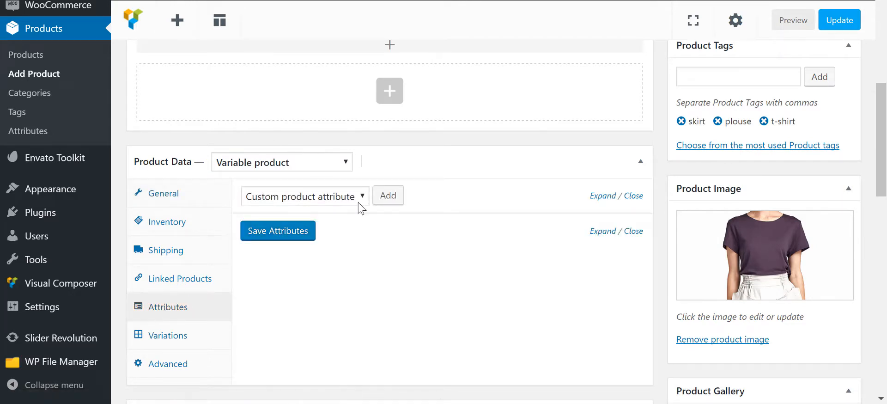
{"action": "left_click", "coordinate": [359, 200]}
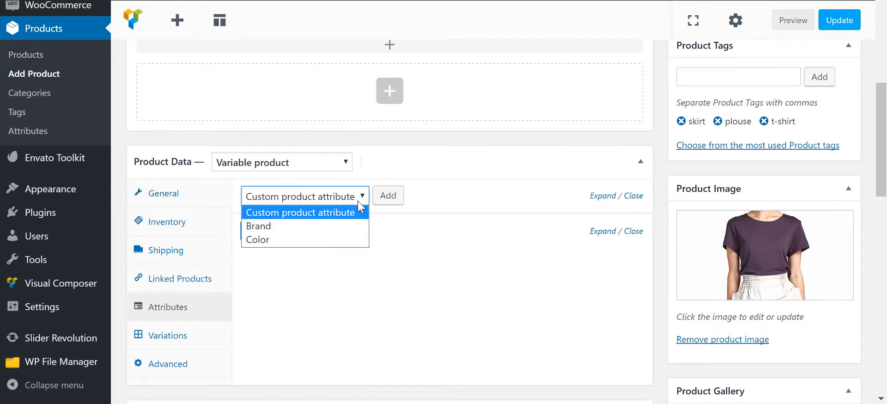
{"action": "left_click", "coordinate": [264, 238]}
{"action": "left_click", "coordinate": [398, 199]}
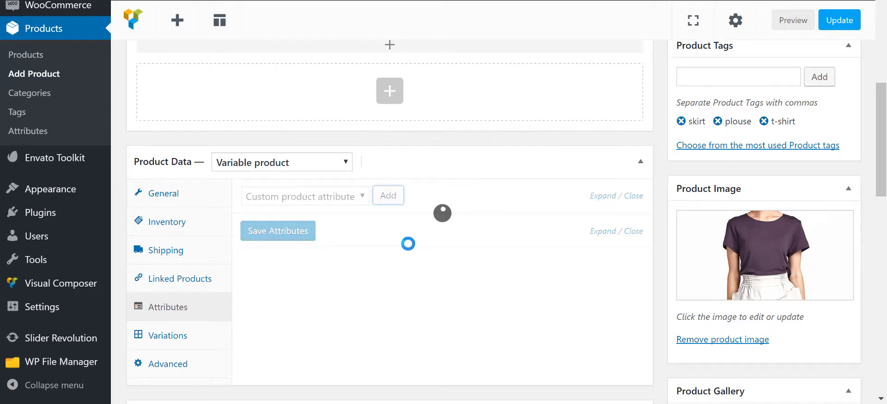
{"action": "scroll", "coordinate": [584, 241], "scroll_direction": "down", "scroll_amount": 6}
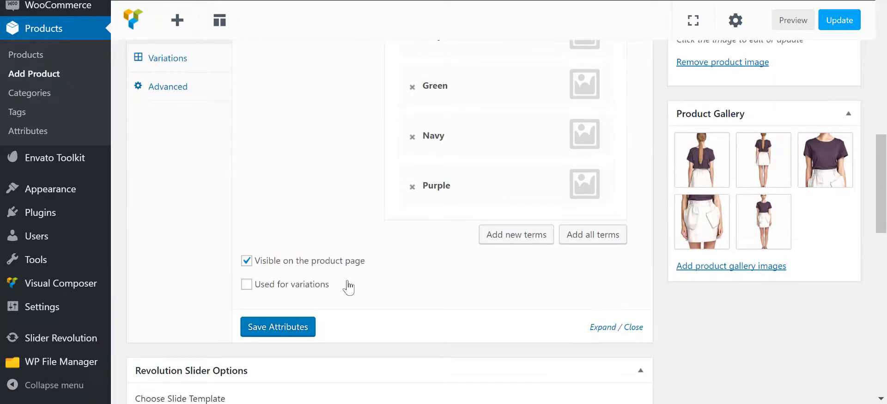
{"action": "left_click", "coordinate": [248, 284]}
{"action": "left_click", "coordinate": [297, 330]}
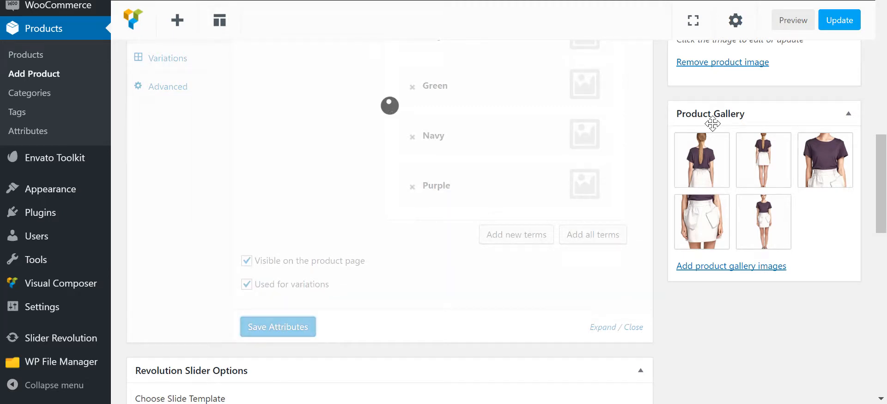
- Create the product variations from all attributes and confirm linking them
{"action": "scroll", "coordinate": [507, 184], "scroll_direction": "up", "scroll_amount": 3}
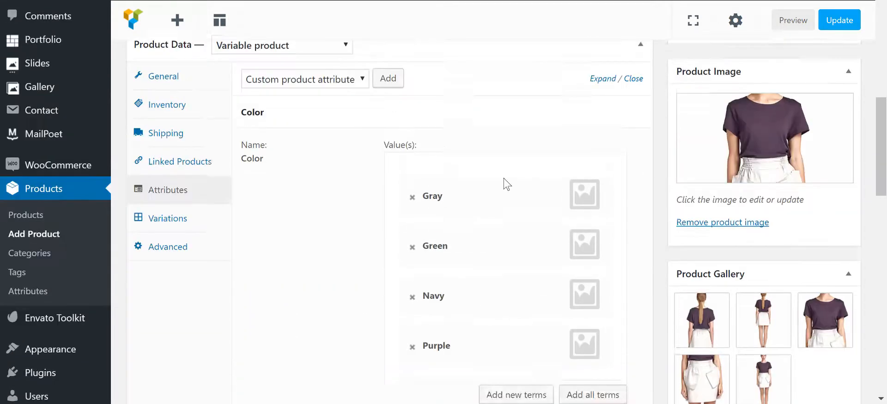
{"action": "scroll", "coordinate": [507, 184], "scroll_direction": "up", "scroll_amount": 1}
{"action": "scroll", "coordinate": [574, 239], "scroll_direction": "down", "scroll_amount": 3}
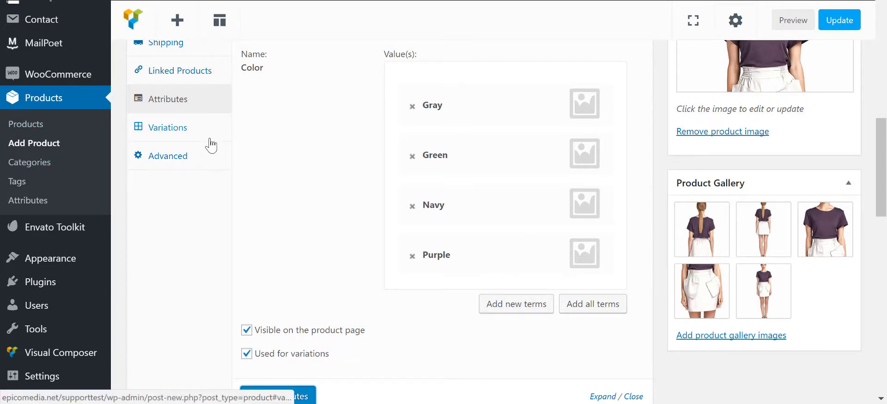
{"action": "left_click", "coordinate": [190, 128]}
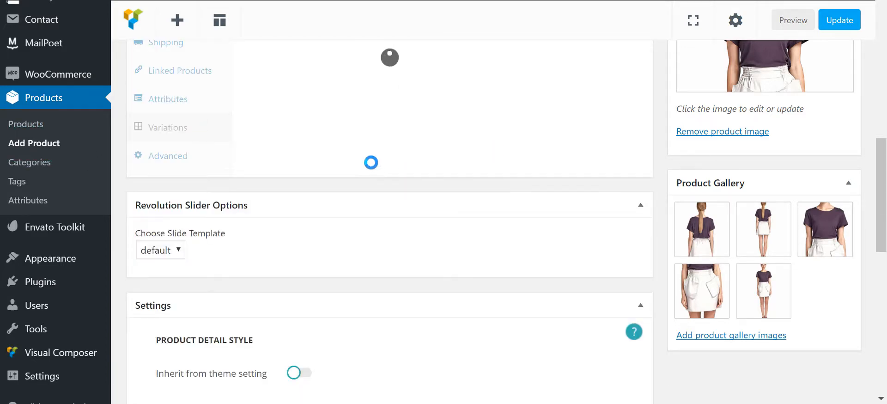
{"action": "scroll", "coordinate": [385, 157], "scroll_direction": "up", "scroll_amount": 1}
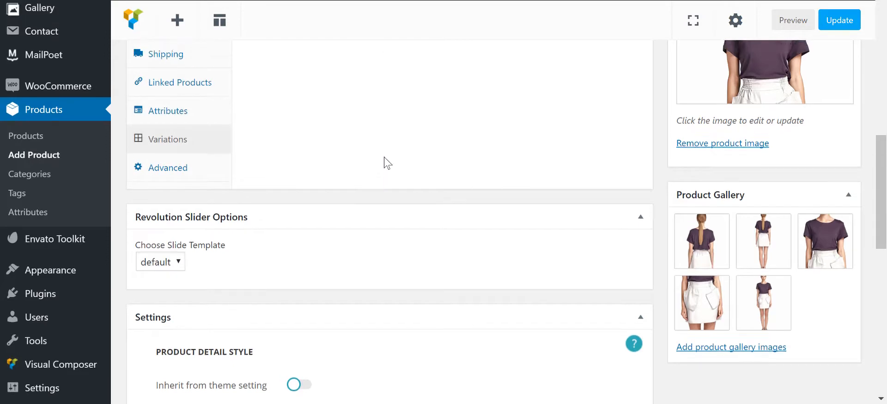
{"action": "scroll", "coordinate": [388, 162], "scroll_direction": "up", "scroll_amount": 1}
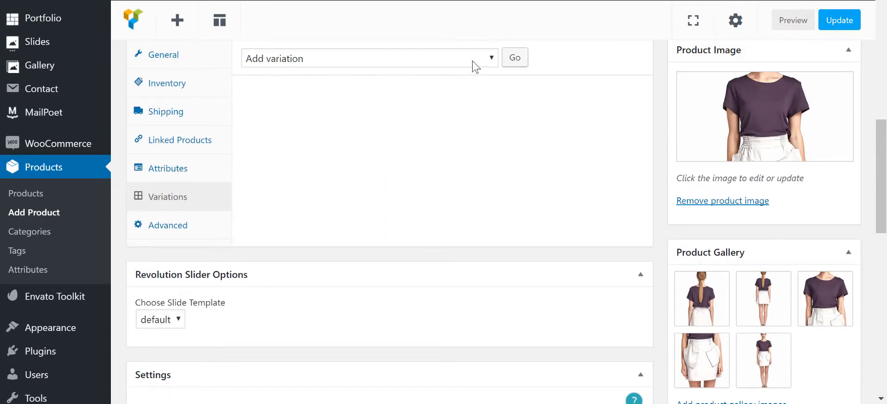
{"action": "left_click", "coordinate": [487, 62]}
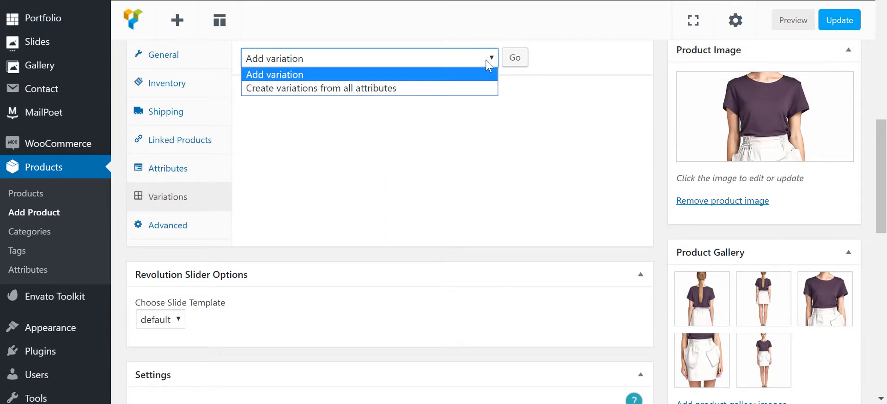
{"action": "left_click", "coordinate": [370, 88]}
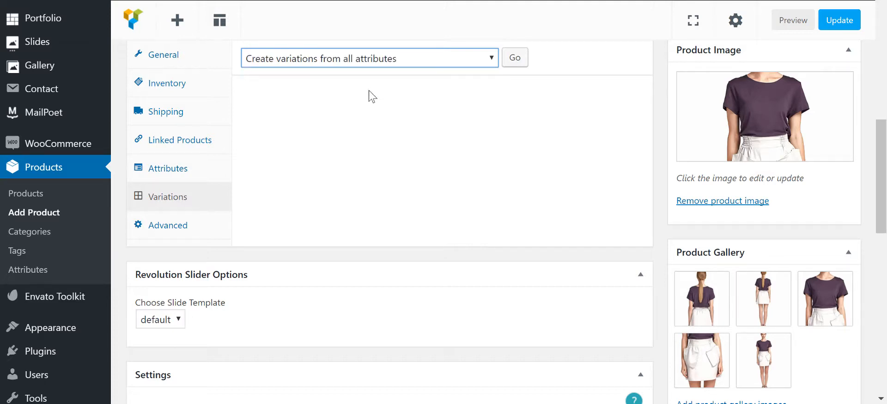
{"action": "left_click", "coordinate": [513, 60]}
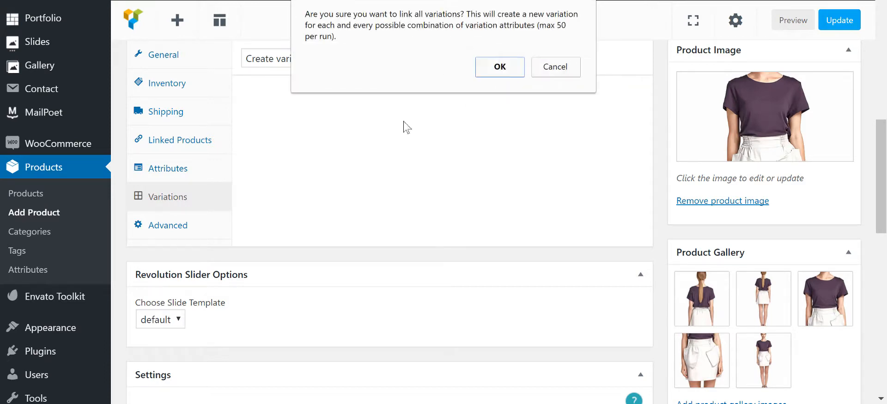
{"action": "left_click", "coordinate": [500, 68]}
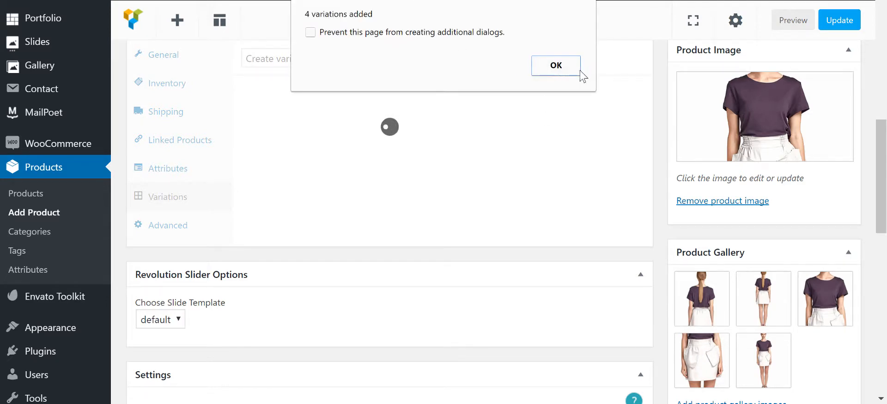
- Dismiss the variations notice and assign the gray T-shirt photo as the Gray variation's image
{"action": "left_click", "coordinate": [564, 72]}
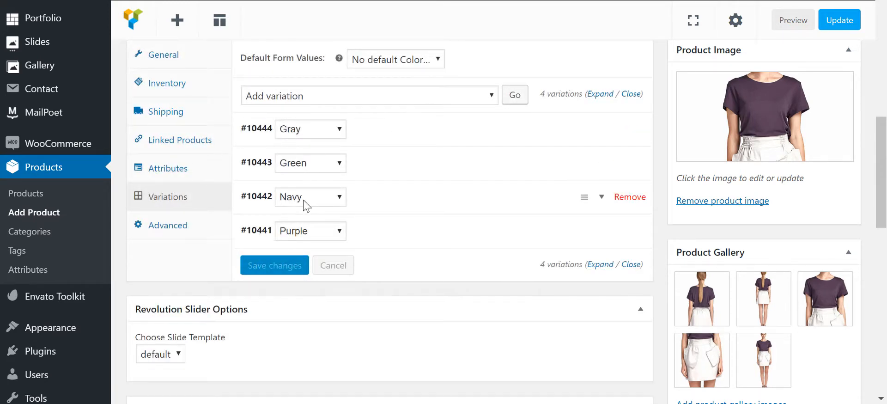
{"action": "left_click", "coordinate": [448, 138]}
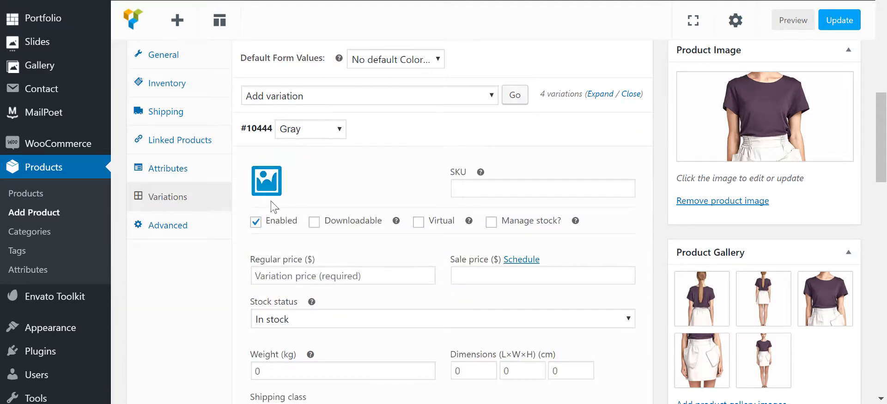
{"action": "left_click", "coordinate": [270, 184]}
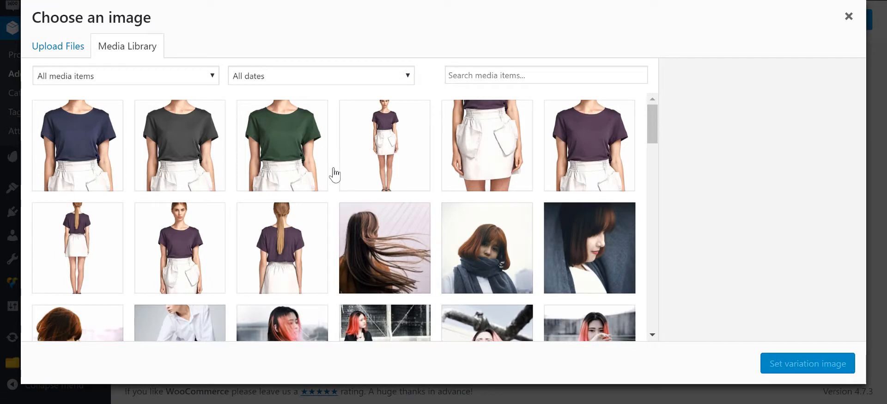
{"action": "left_click", "coordinate": [170, 153]}
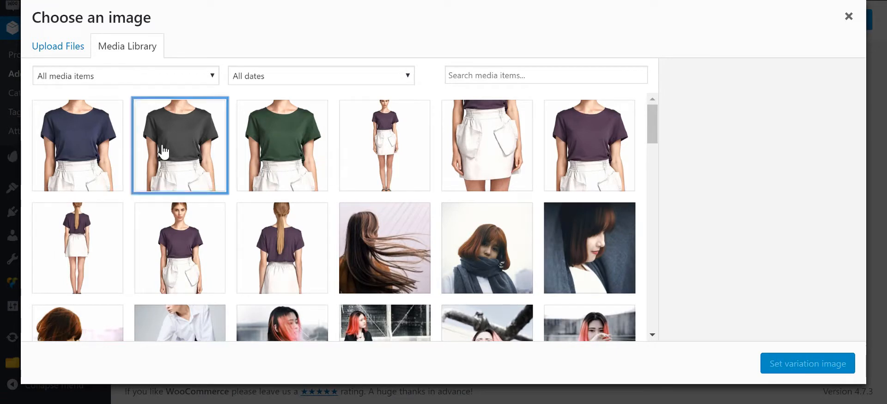
{"action": "left_click", "coordinate": [821, 370]}
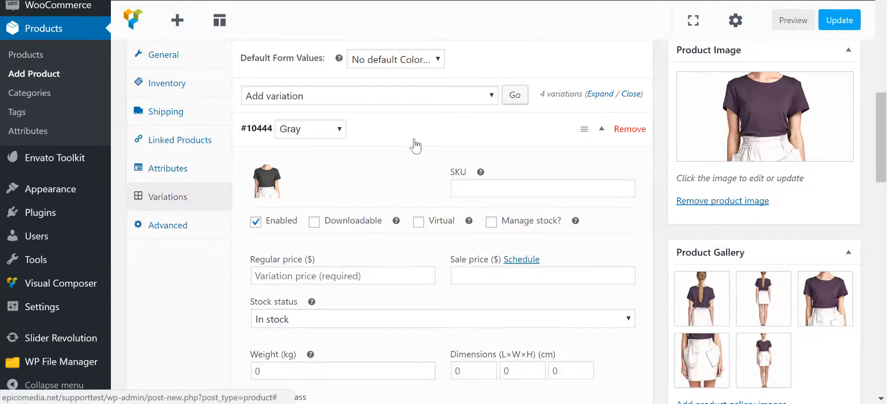
- Enable stock management for the Gray variation with a stock quantity of 4 and a regular price of $450, and collapse it
{"action": "scroll", "coordinate": [416, 147], "scroll_direction": "down", "scroll_amount": 3}
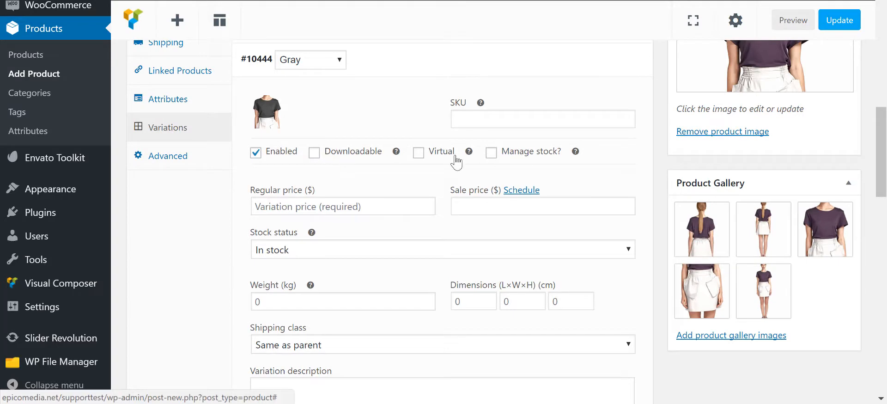
{"action": "left_click", "coordinate": [492, 153]}
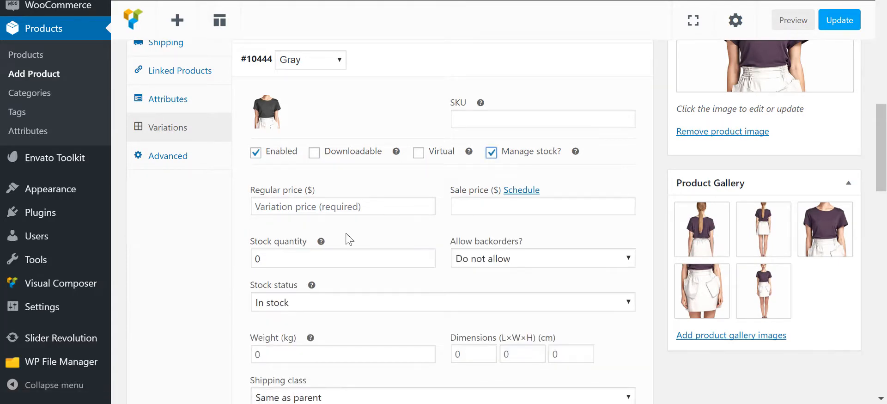
{"action": "key", "text": "Tab"}
{"action": "type", "text": "4"}
{"action": "left_click", "coordinate": [367, 209]}
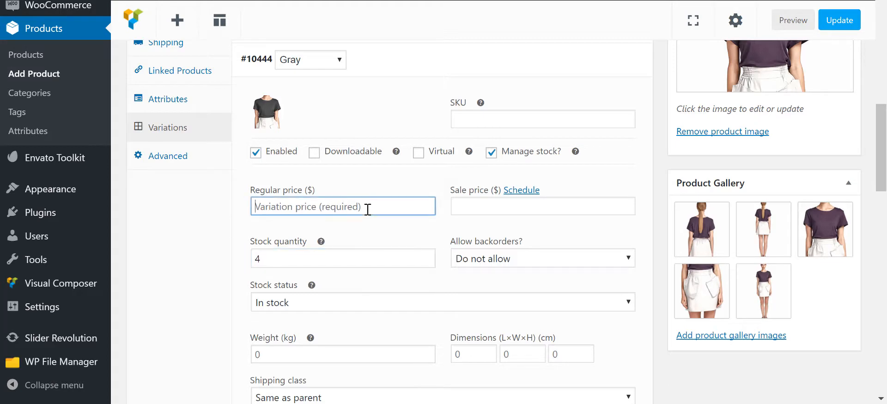
{"action": "type", "text": "450"}
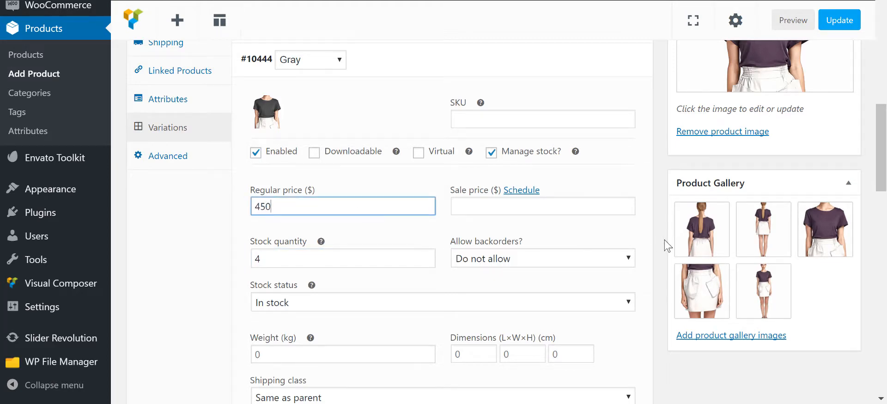
{"action": "scroll", "coordinate": [643, 235], "scroll_direction": "down", "scroll_amount": 3}
{"action": "scroll", "coordinate": [642, 235], "scroll_direction": "down", "scroll_amount": 1}
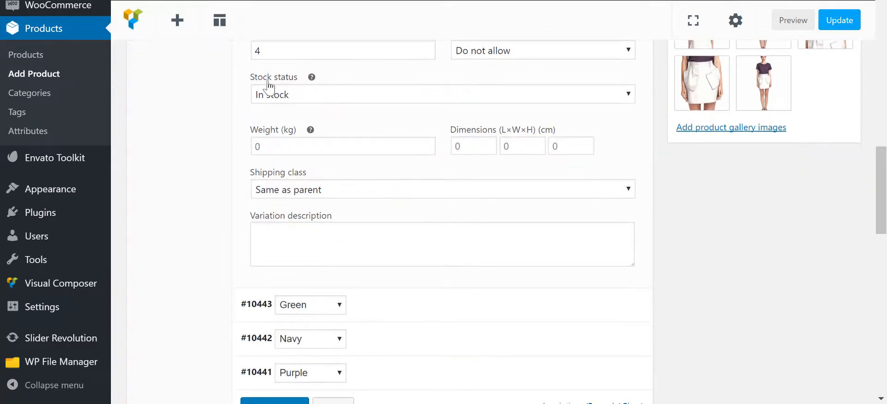
{"action": "scroll", "coordinate": [471, 233], "scroll_direction": "up", "scroll_amount": 2}
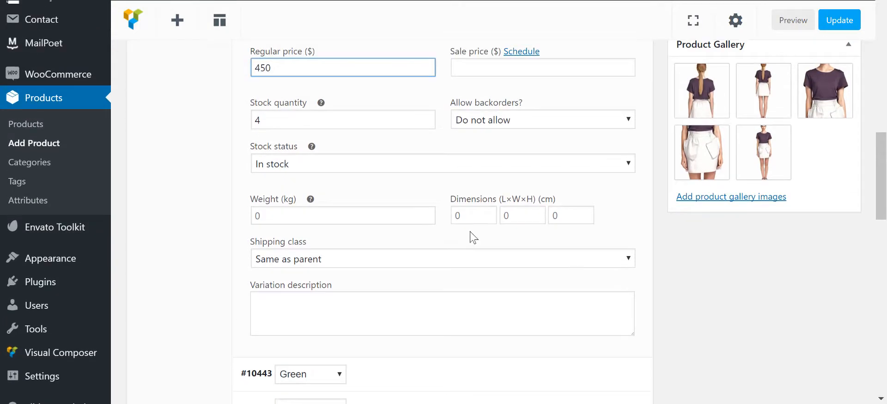
{"action": "scroll", "coordinate": [604, 220], "scroll_direction": "up", "scroll_amount": 6}
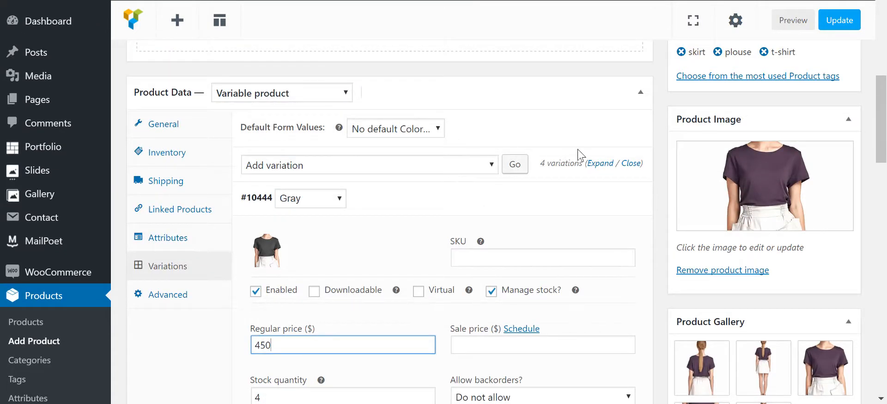
{"action": "left_click", "coordinate": [534, 209]}
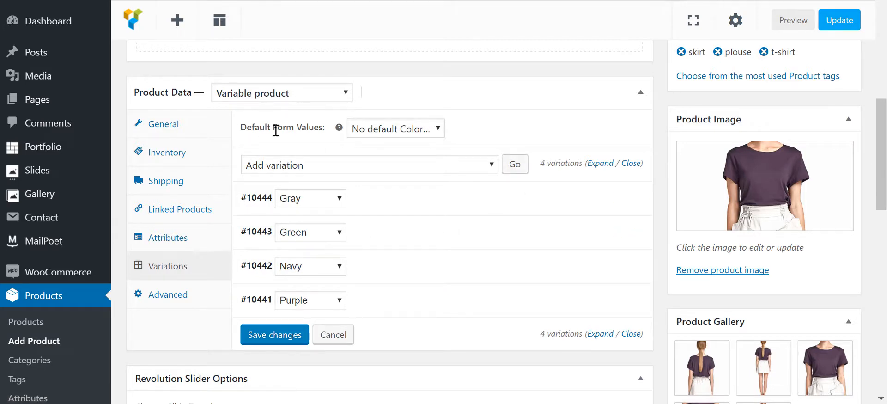
- Set the default form value for the product color to Green
{"action": "left_click", "coordinate": [437, 134]}
{"action": "left_click", "coordinate": [507, 125]}
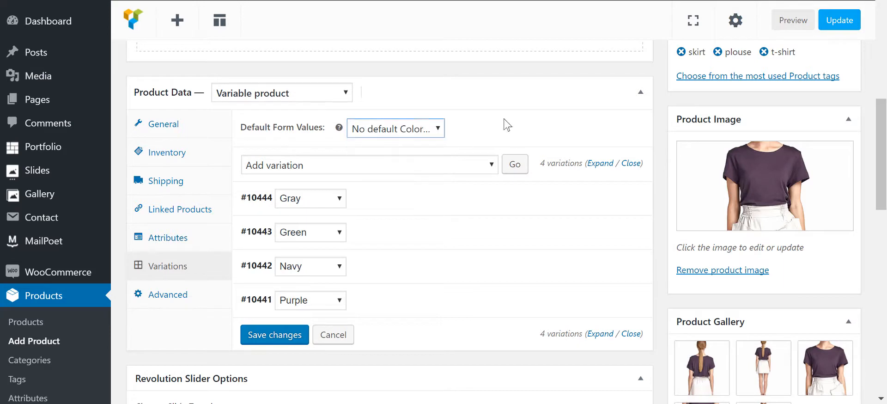
{"action": "left_click", "coordinate": [414, 130]}
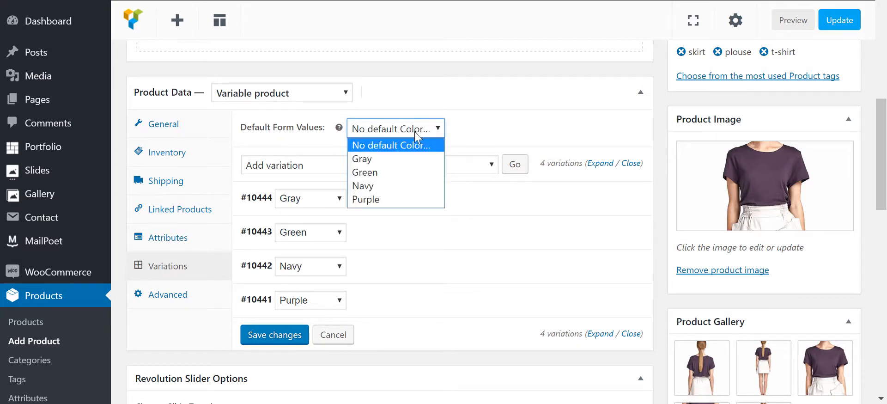
{"action": "left_click", "coordinate": [386, 170]}
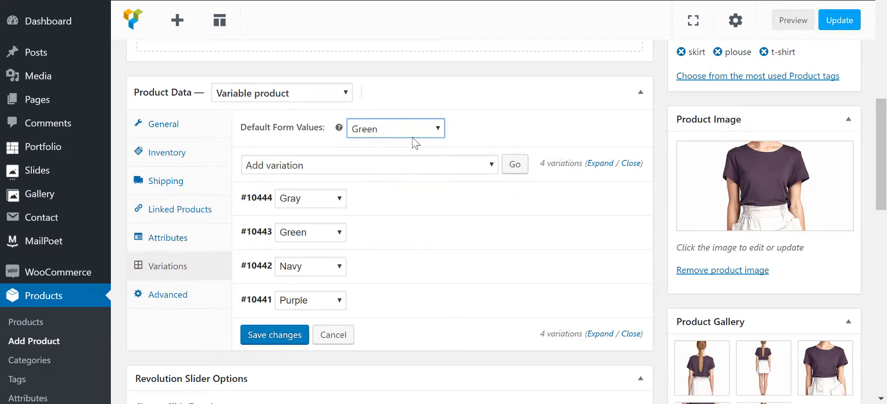
- Assign the green T-shirt photo as the Green variation's image and collapse the variation
{"action": "scroll", "coordinate": [545, 120], "scroll_direction": "down", "scroll_amount": 2}
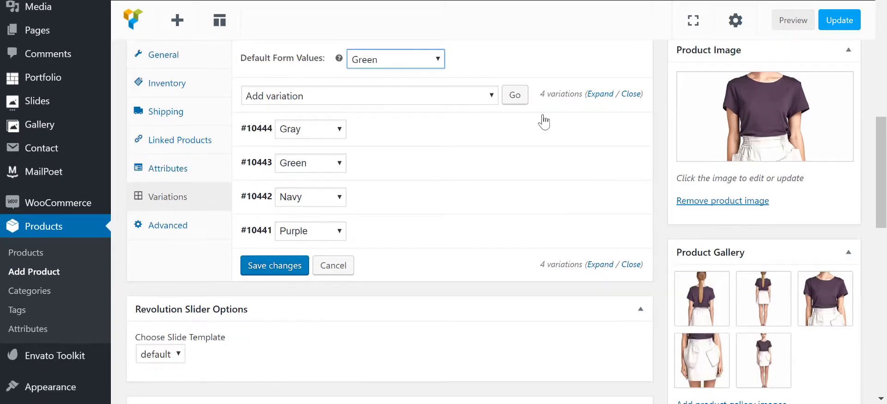
{"action": "left_click", "coordinate": [490, 164]}
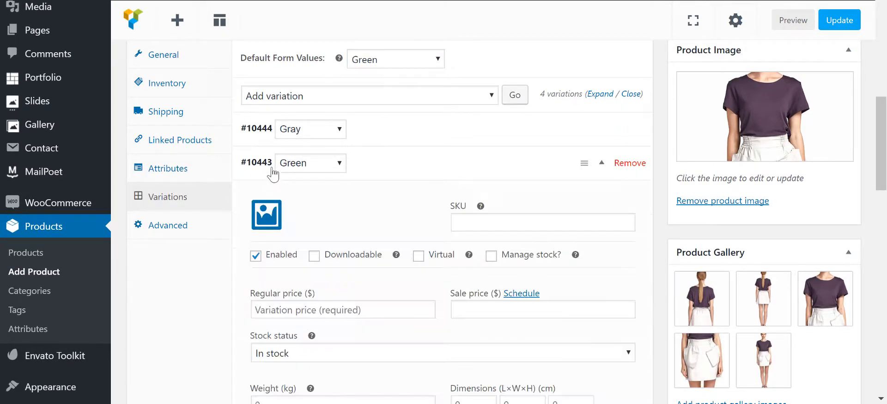
{"action": "left_click", "coordinate": [261, 215]}
{"action": "left_click", "coordinate": [270, 160]}
{"action": "left_click", "coordinate": [793, 364]}
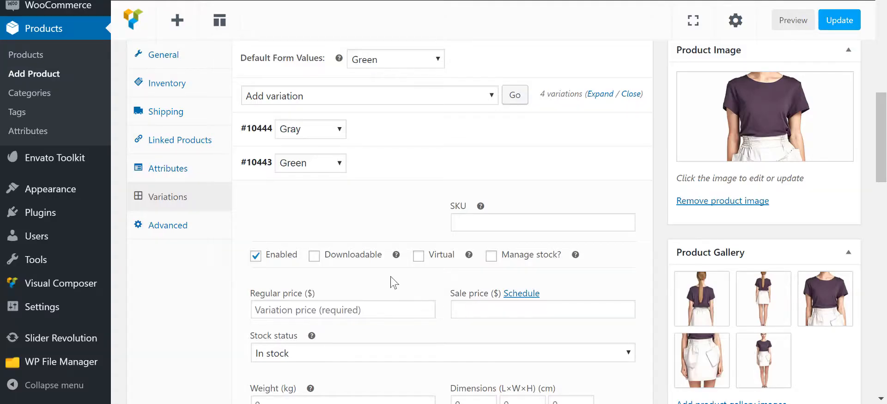
{"action": "left_click", "coordinate": [405, 183]}
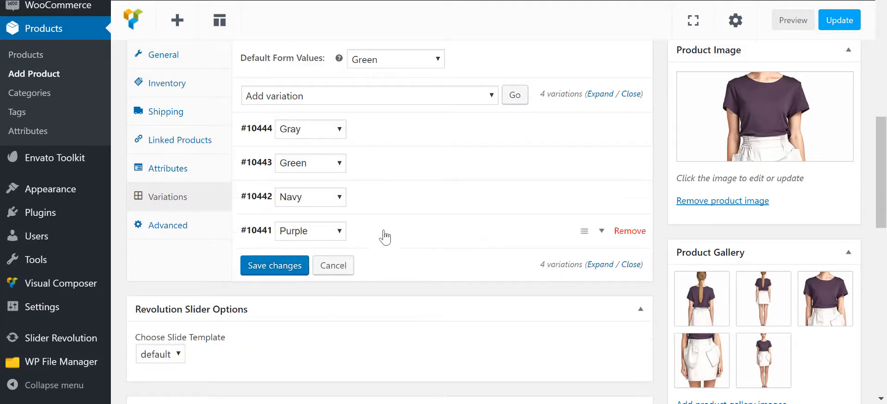
- Assign the navy T-shirt photo as the Navy variation's image
{"action": "left_click", "coordinate": [390, 194]}
{"action": "left_click", "coordinate": [266, 249]}
{"action": "left_click", "coordinate": [118, 127]}
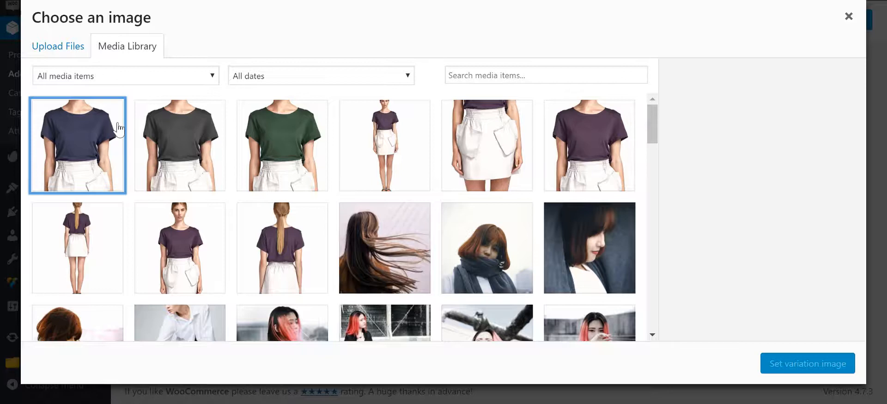
{"action": "left_click", "coordinate": [789, 363]}
- Give the Navy variation a regular price of $32 and a managed stock quantity of 2, and collapse it
{"action": "scroll", "coordinate": [359, 276], "scroll_direction": "down", "scroll_amount": 1}
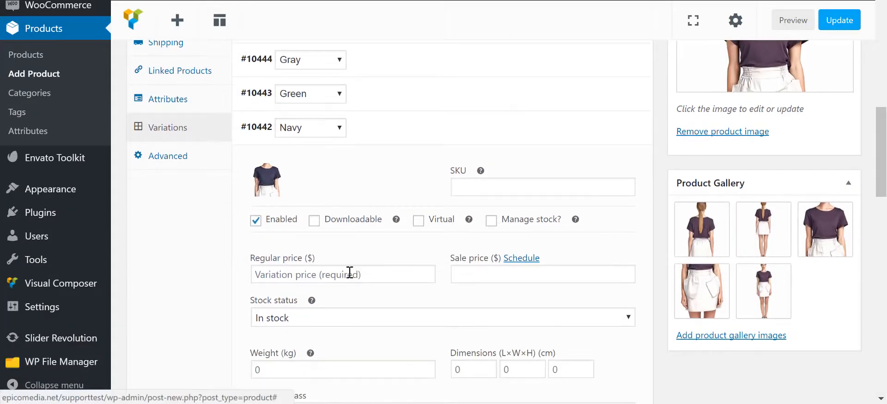
{"action": "left_click", "coordinate": [350, 272]}
{"action": "type", "text": "32"}
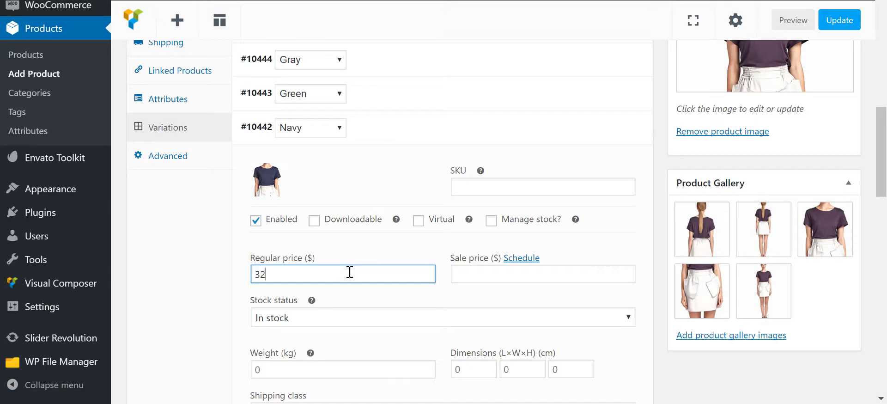
{"action": "scroll", "coordinate": [427, 334], "scroll_direction": "down", "scroll_amount": 3}
{"action": "left_click", "coordinate": [491, 151]}
{"action": "left_click_drag", "start_coordinate": [317, 258], "coordinate": [211, 260]}
{"action": "type", "text": "2"}
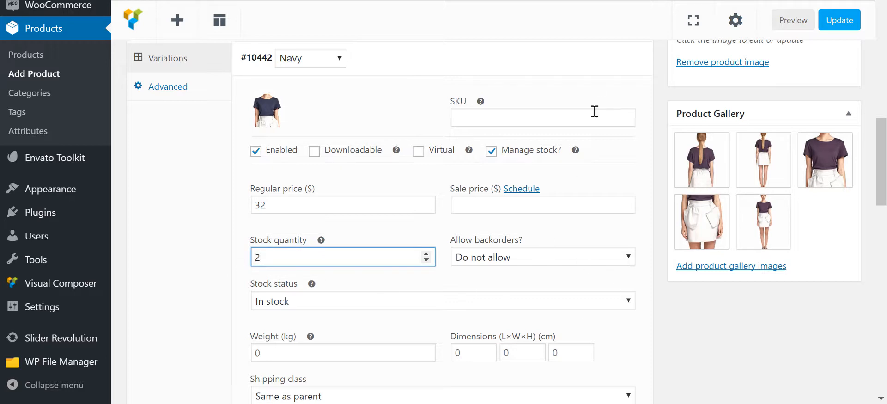
{"action": "left_click", "coordinate": [561, 60]}
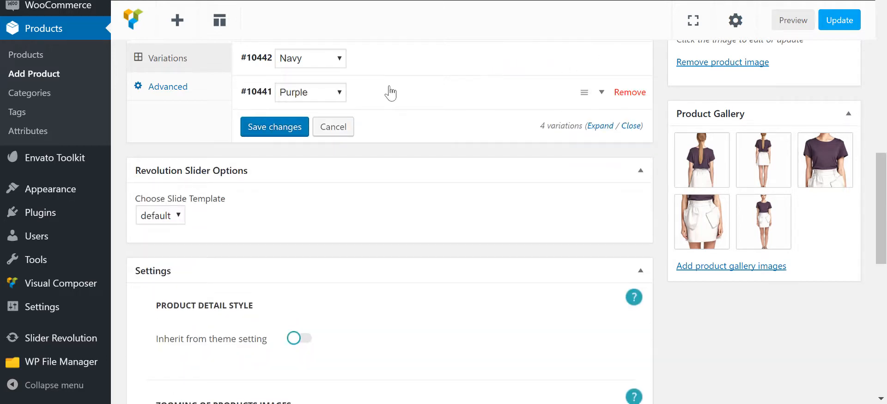
- Assign the purple T-shirt photo 2-6-1.jpg as the Purple variation's image
{"action": "left_click", "coordinate": [386, 92]}
{"action": "left_click", "coordinate": [267, 144]}
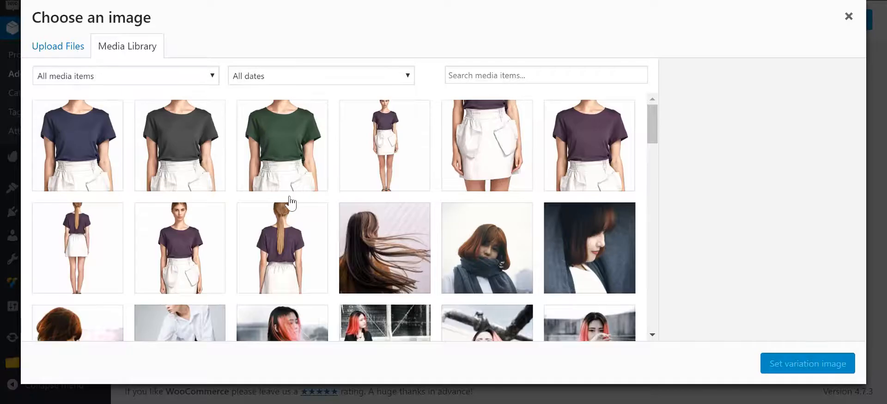
{"action": "left_click", "coordinate": [573, 144]}
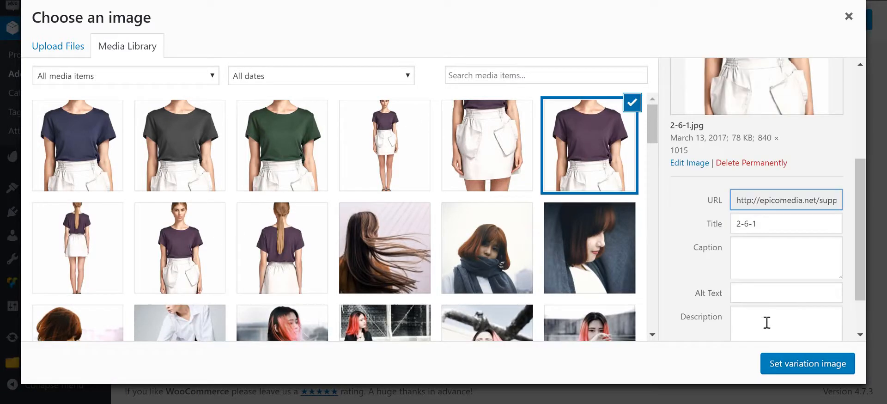
{"action": "left_click", "coordinate": [794, 364]}
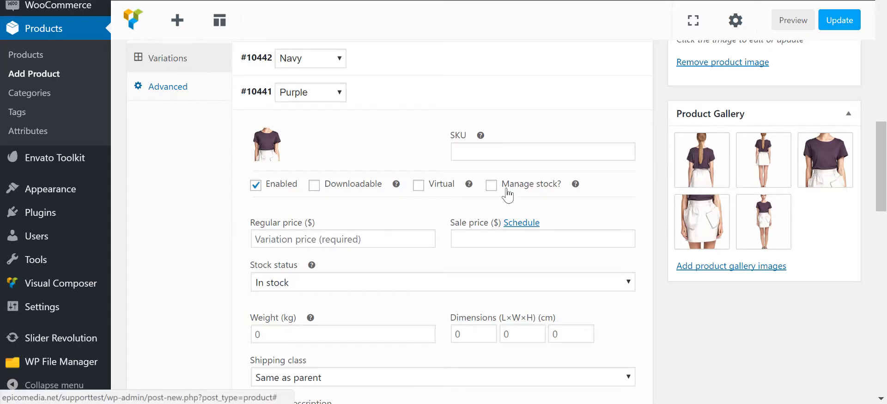
- Enable stock management for the Purple variation with a stock quantity of 8 and a regular price of $78
{"action": "left_click", "coordinate": [493, 185]}
{"action": "left_click_drag", "start_coordinate": [311, 289], "coordinate": [199, 295]}
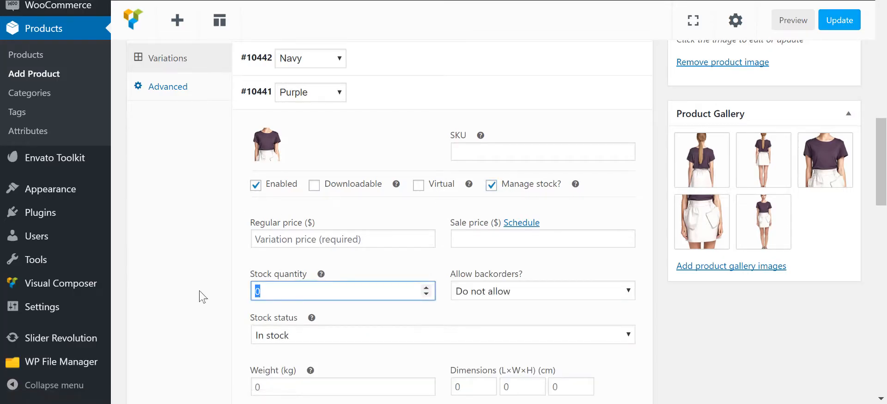
{"action": "type", "text": "8"}
{"action": "left_click", "coordinate": [324, 239]}
{"action": "type", "text": "78"}
- Set the Purple variation's sale price to $60 and save the variation changes
{"action": "scroll", "coordinate": [642, 289], "scroll_direction": "down", "scroll_amount": 3}
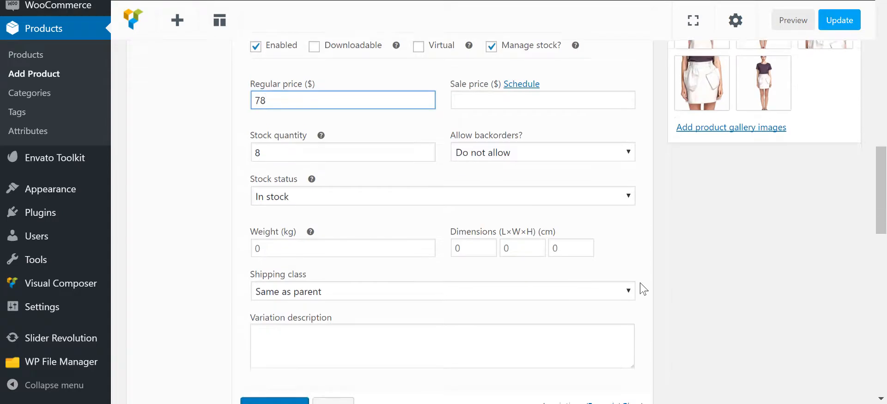
{"action": "left_click", "coordinate": [507, 100]}
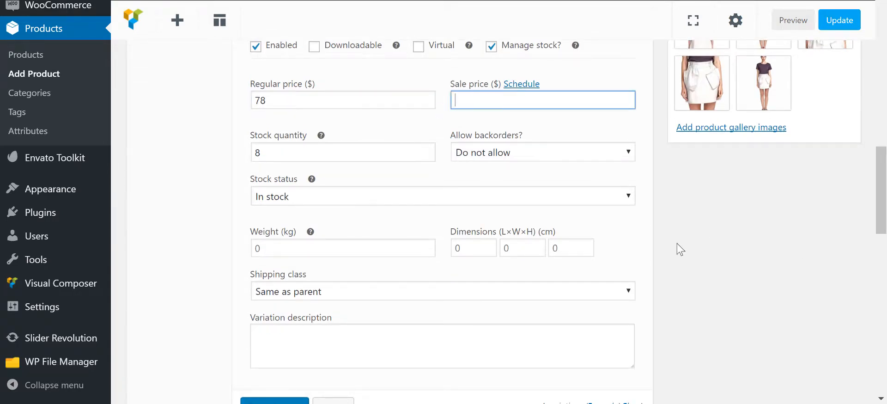
{"action": "scroll", "coordinate": [679, 248], "scroll_direction": "up", "scroll_amount": 5}
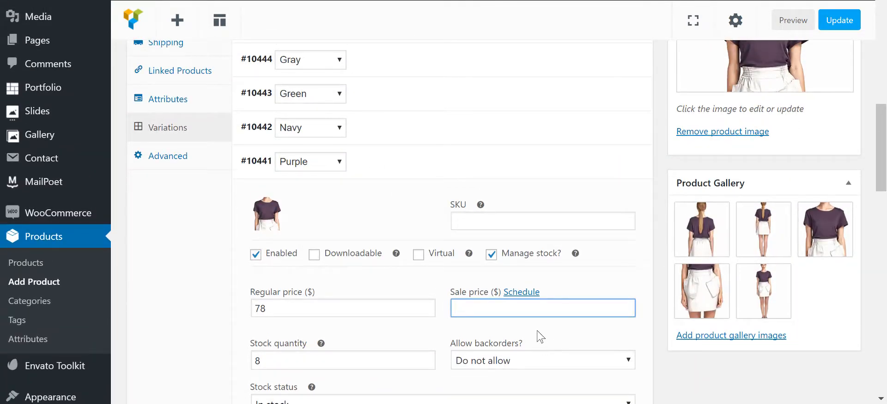
{"action": "type", "text": "60"}
{"action": "scroll", "coordinate": [596, 335], "scroll_direction": "down", "scroll_amount": 3}
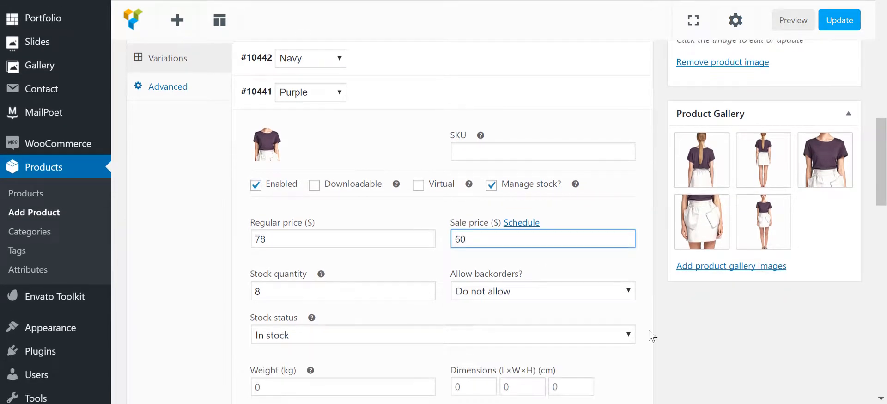
{"action": "scroll", "coordinate": [542, 337], "scroll_direction": "down", "scroll_amount": 5}
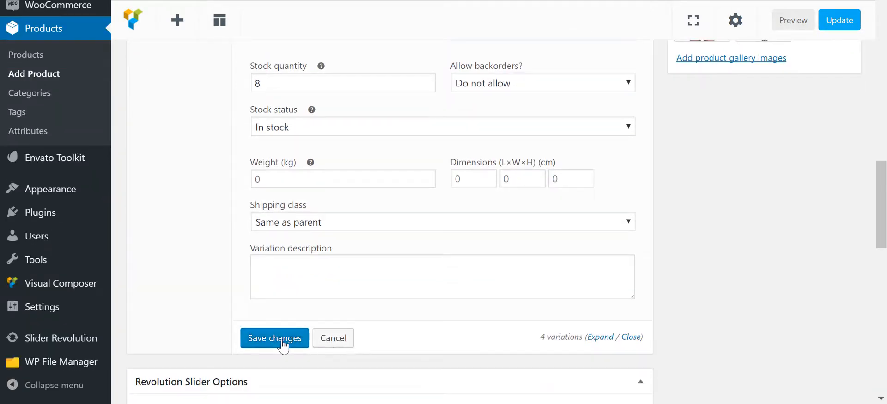
{"action": "left_click", "coordinate": [283, 341]}
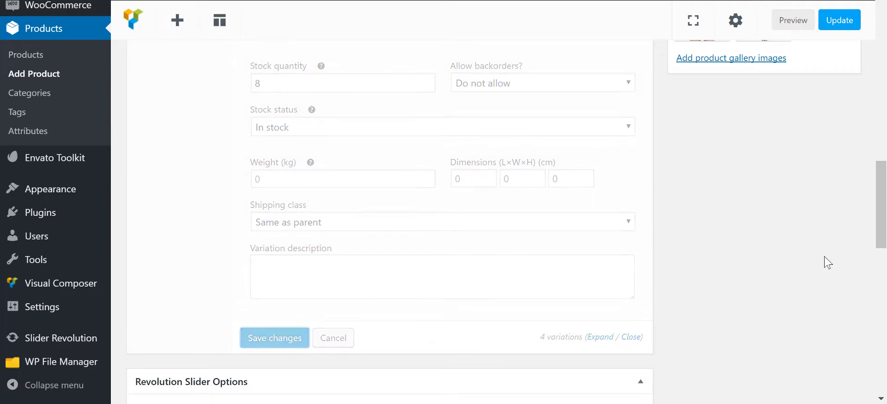
- Enter "This is our short product description...." as the product's short description
{"action": "scroll", "coordinate": [828, 262], "scroll_direction": "down", "scroll_amount": 5}
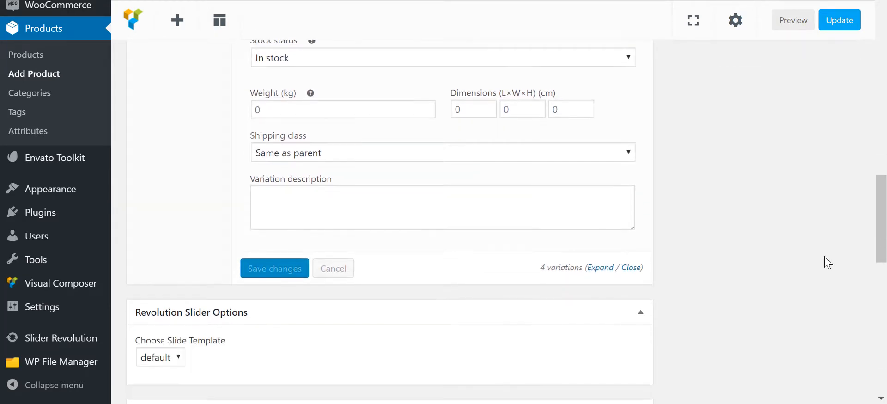
{"action": "scroll", "coordinate": [828, 262], "scroll_direction": "down", "scroll_amount": 9}
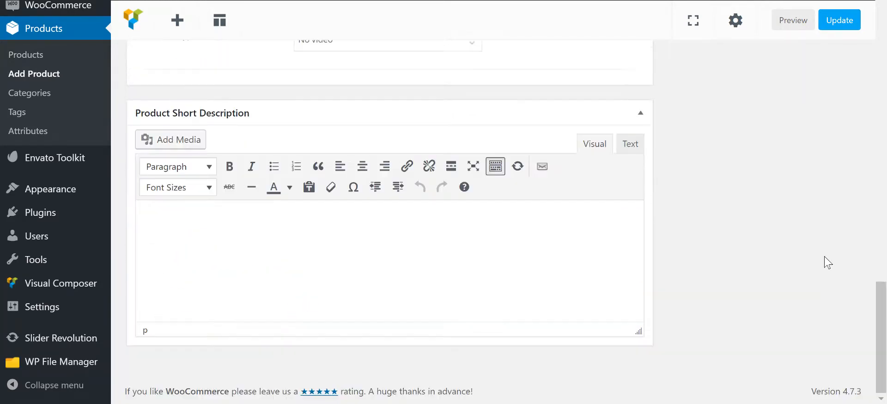
{"action": "scroll", "coordinate": [828, 262], "scroll_direction": "up", "scroll_amount": 9}
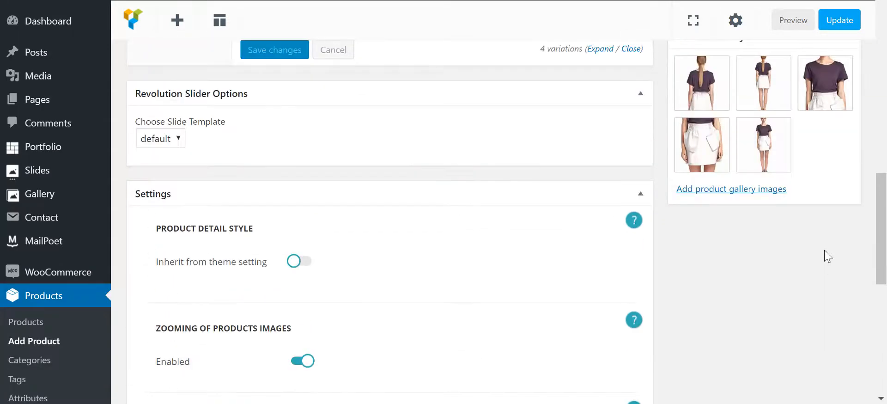
{"action": "scroll", "coordinate": [825, 253], "scroll_direction": "down", "scroll_amount": 6}
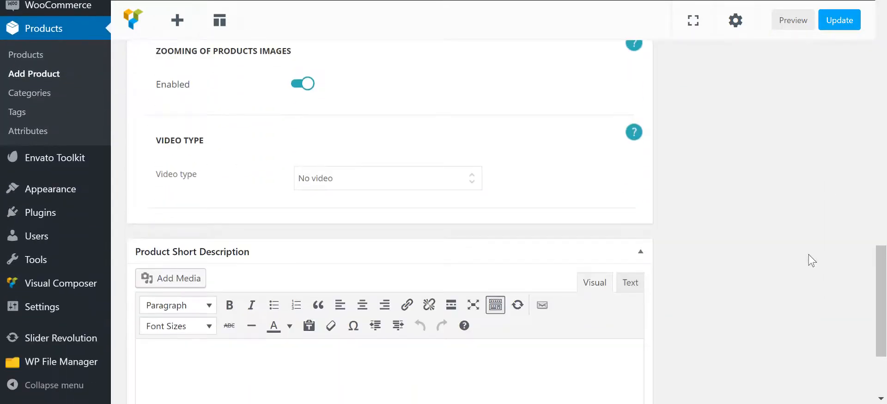
{"action": "scroll", "coordinate": [508, 259], "scroll_direction": "down", "scroll_amount": 3}
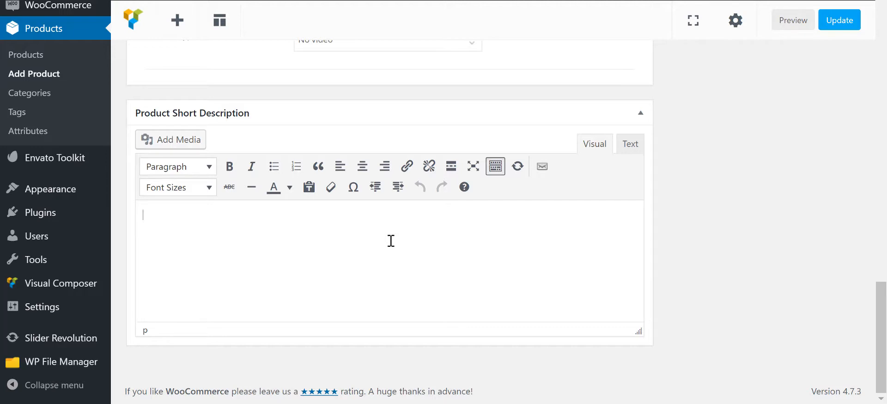
{"action": "type", "text": "This is our short product description...."}
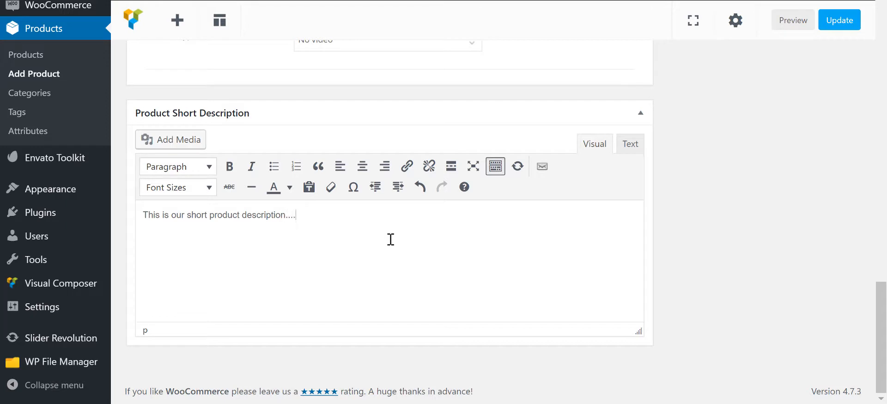
- Publish the Simple T-shirt product and open its permalink in a new browser tab
{"action": "scroll", "coordinate": [796, 179], "scroll_direction": "up", "scroll_amount": 8}
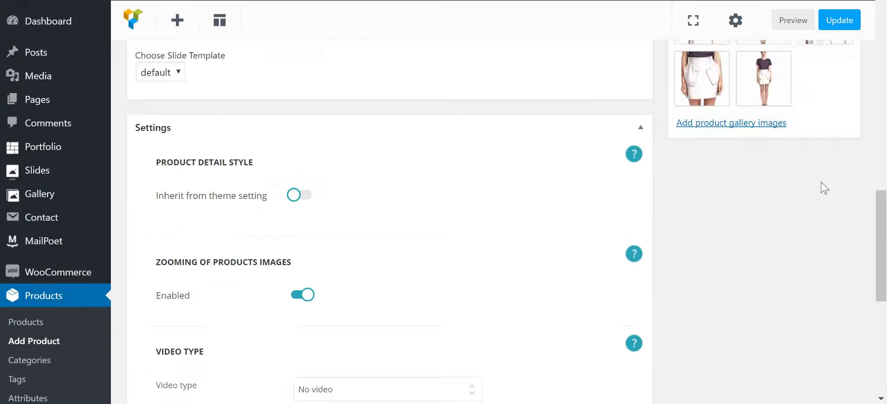
{"action": "scroll", "coordinate": [824, 188], "scroll_direction": "up", "scroll_amount": 12}
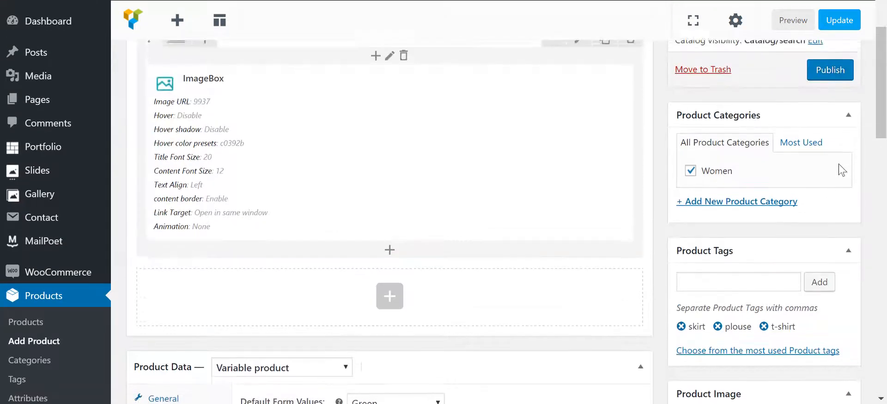
{"action": "scroll", "coordinate": [841, 170], "scroll_direction": "up", "scroll_amount": 3}
{"action": "left_click", "coordinate": [832, 213]}
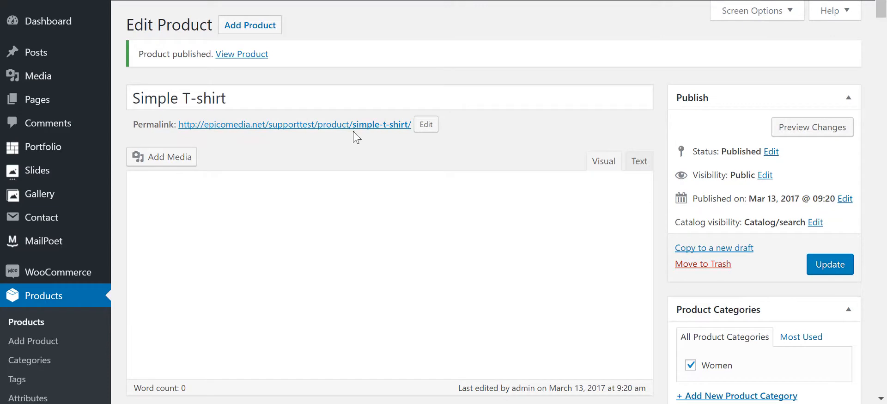
{"action": "right_click", "coordinate": [351, 131]}
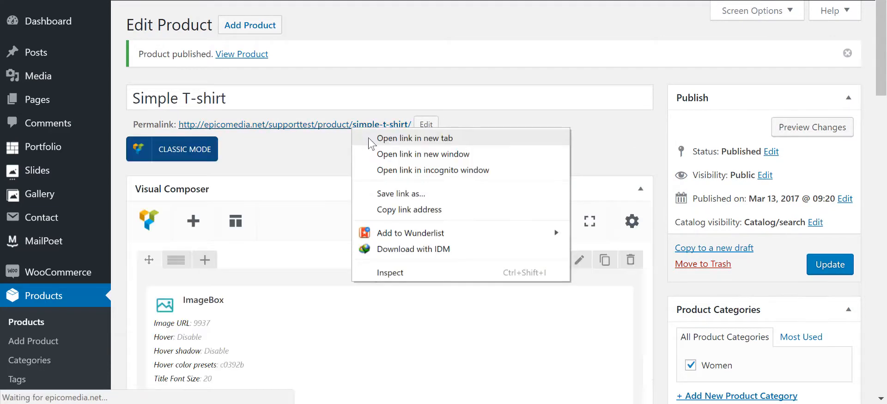
{"action": "left_click", "coordinate": [370, 137]}
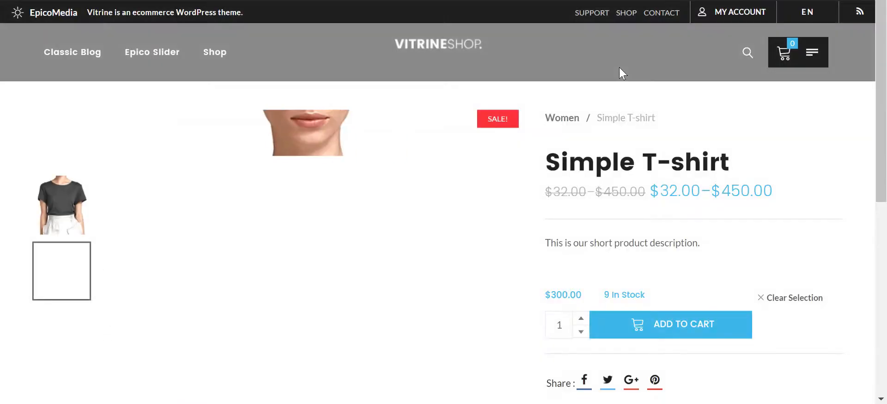
- Review the published product page, examining the main image, price range, short description and stock information
{"action": "scroll", "coordinate": [599, 188], "scroll_direction": "down", "scroll_amount": 8}
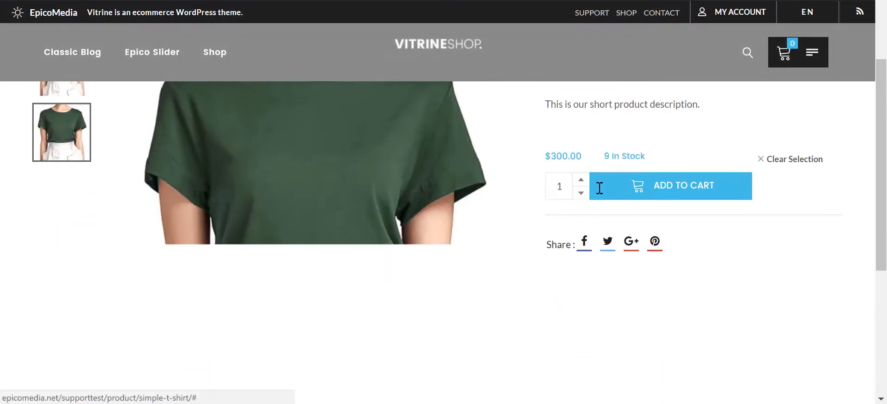
{"action": "scroll", "coordinate": [599, 191], "scroll_direction": "up", "scroll_amount": 8}
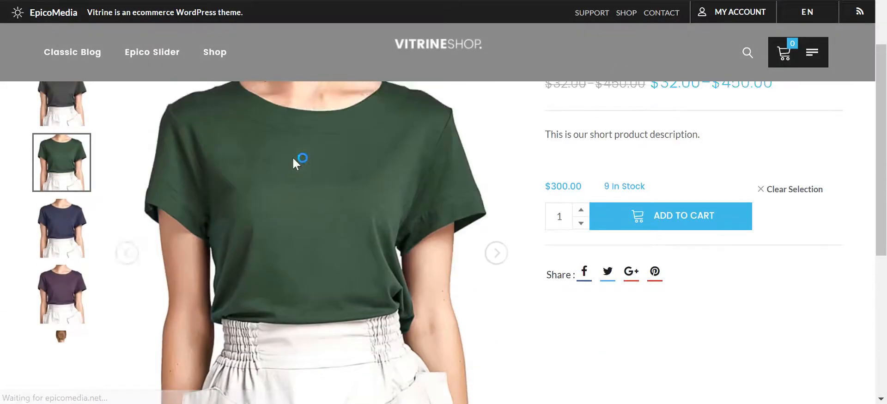
{"action": "scroll", "coordinate": [380, 179], "scroll_direction": "up", "scroll_amount": 3}
{"action": "left_click", "coordinate": [383, 193]}
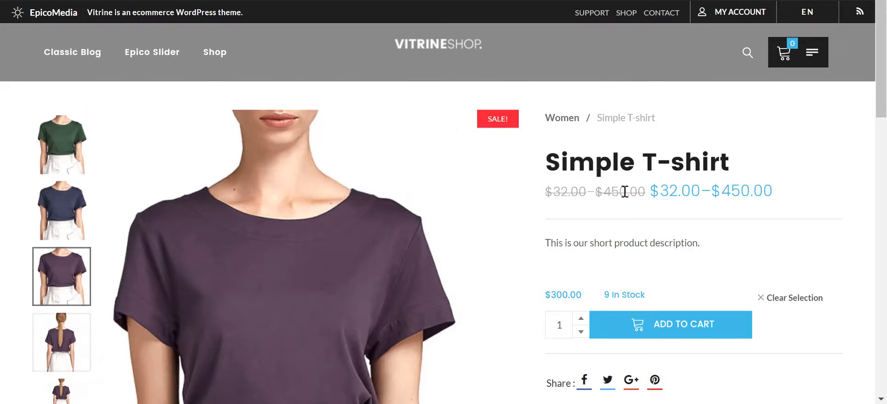
{"action": "scroll", "coordinate": [621, 261], "scroll_direction": "down", "scroll_amount": 3}
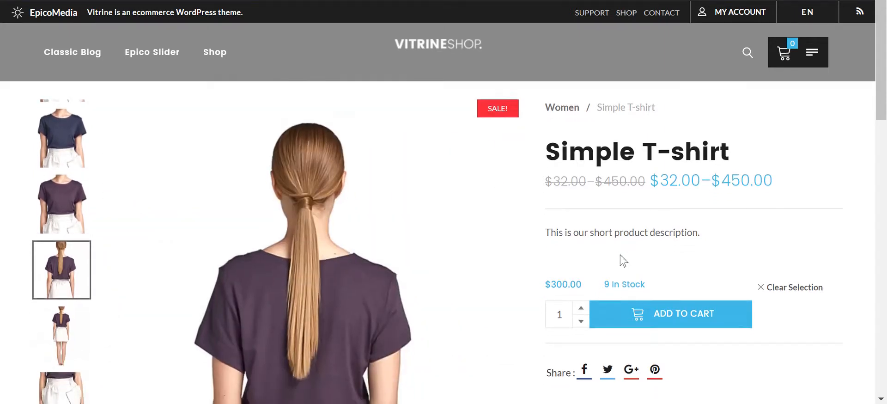
{"action": "scroll", "coordinate": [622, 261], "scroll_direction": "up", "scroll_amount": 3}
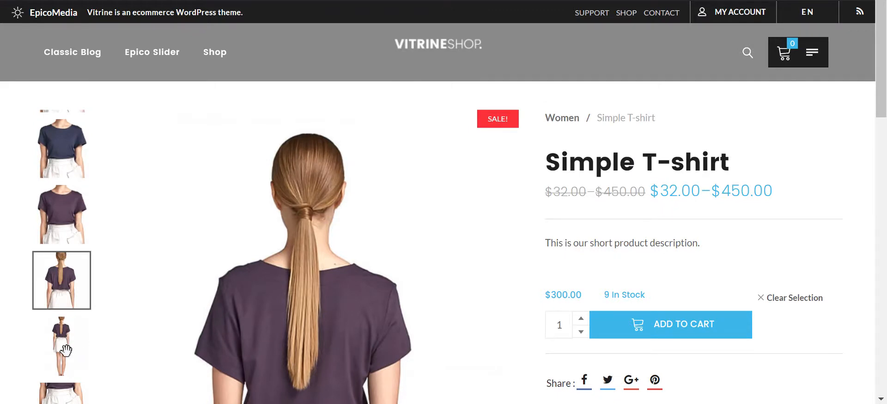
- Browse the product's gallery images using the thumbnails and slider, and examine the zoomed views and the sale badge
{"action": "left_click_drag", "start_coordinate": [66, 350], "coordinate": [76, 234]}
{"action": "left_click_drag", "start_coordinate": [69, 201], "coordinate": [46, 270]}
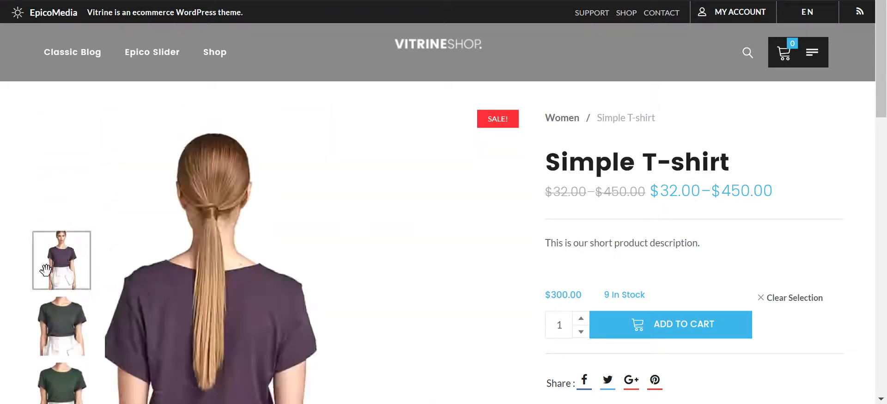
{"action": "left_click_drag", "start_coordinate": [74, 319], "coordinate": [65, 196]}
{"action": "left_click", "coordinate": [57, 216]}
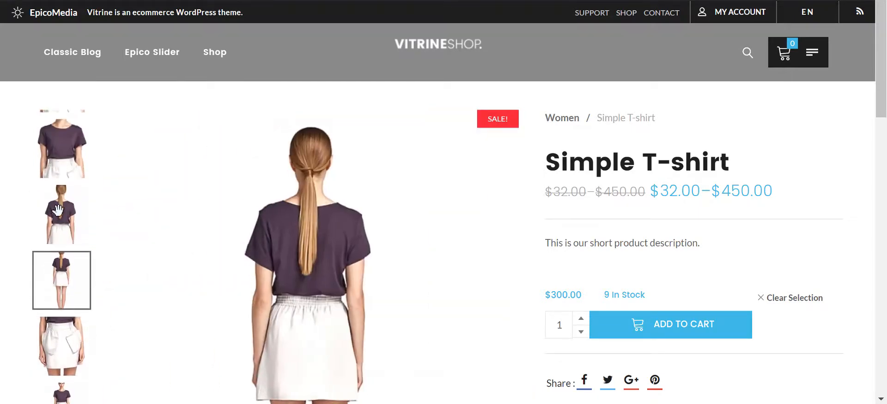
{"action": "left_click", "coordinate": [57, 210]}
{"action": "left_click", "coordinate": [58, 210]}
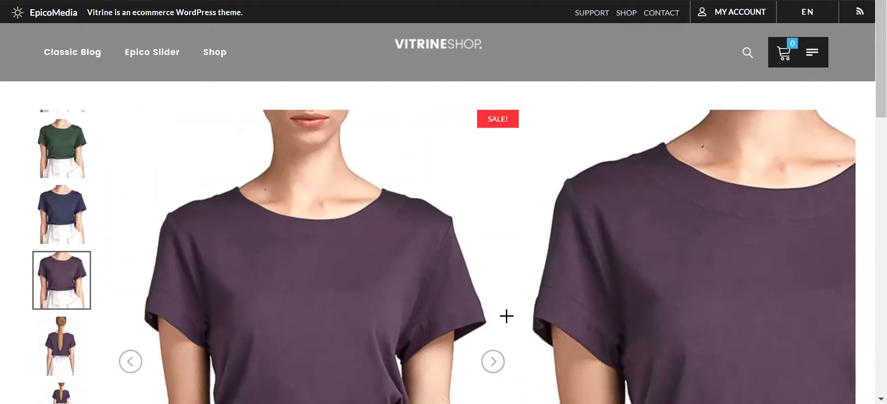
{"action": "left_click", "coordinate": [492, 361]}
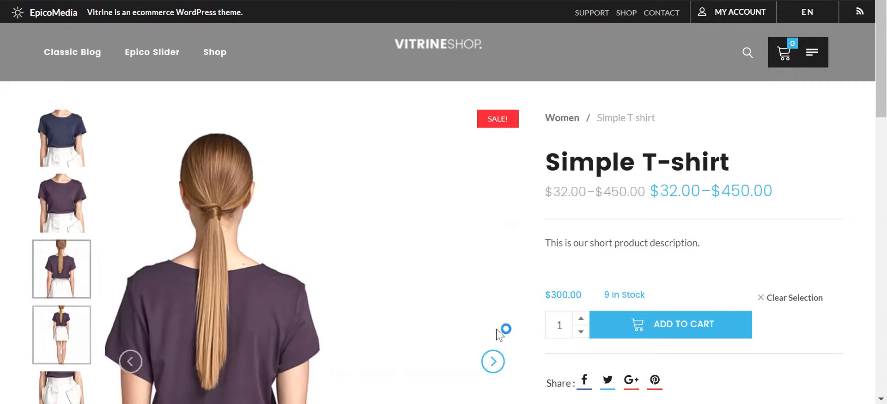
{"action": "scroll", "coordinate": [502, 328], "scroll_direction": "down", "scroll_amount": 4}
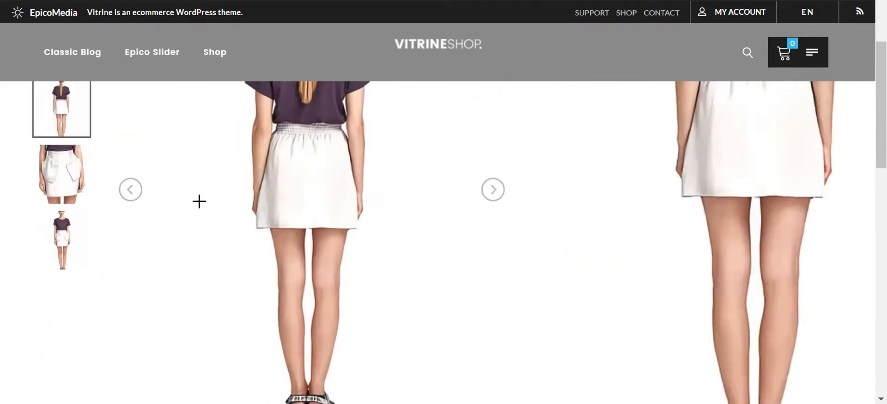
{"action": "scroll", "coordinate": [199, 201], "scroll_direction": "up", "scroll_amount": 4}
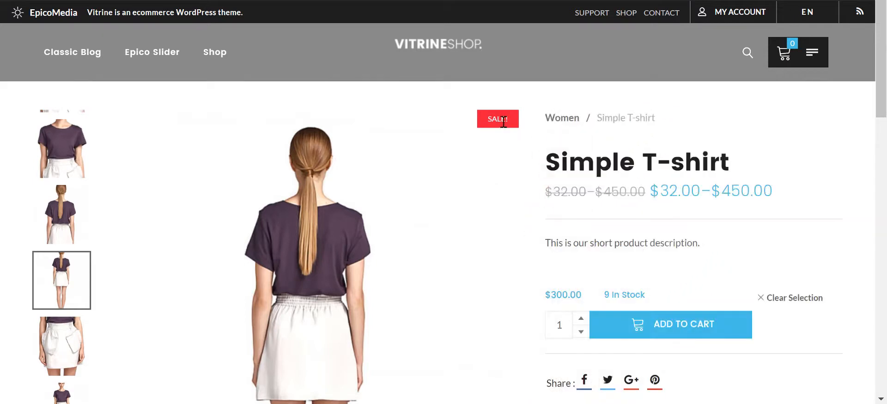
{"action": "left_click_drag", "start_coordinate": [512, 119], "coordinate": [488, 122]}
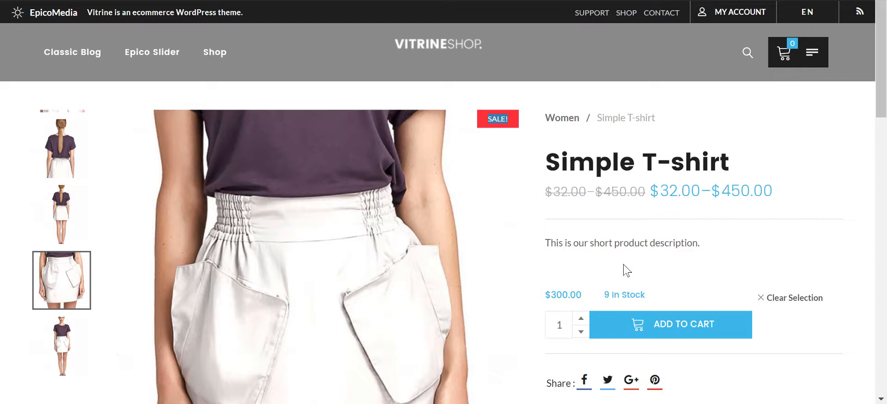
{"action": "scroll", "coordinate": [627, 270], "scroll_direction": "down", "scroll_amount": 3}
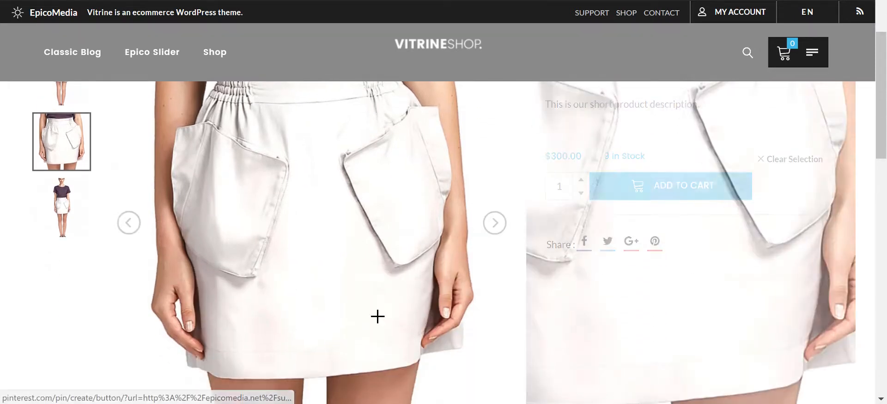
{"action": "scroll", "coordinate": [271, 192], "scroll_direction": "up", "scroll_amount": 3}
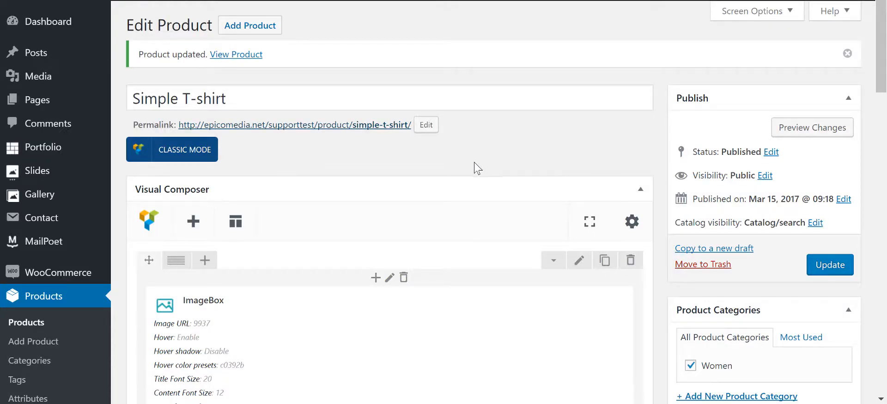
- Return to editing the Simple T-shirt product and expand the Color attribute to show its values
{"action": "scroll", "coordinate": [478, 168], "scroll_direction": "down", "scroll_amount": 3}
{"action": "scroll", "coordinate": [408, 253], "scroll_direction": "down", "scroll_amount": 7}
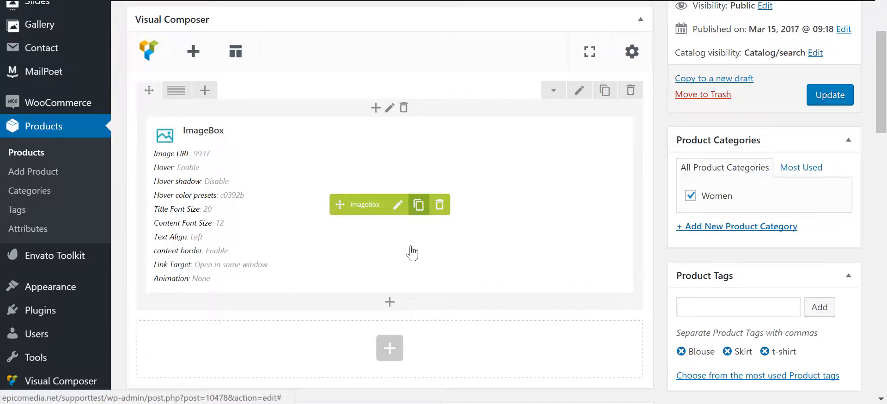
{"action": "scroll", "coordinate": [415, 250], "scroll_direction": "down", "scroll_amount": 2}
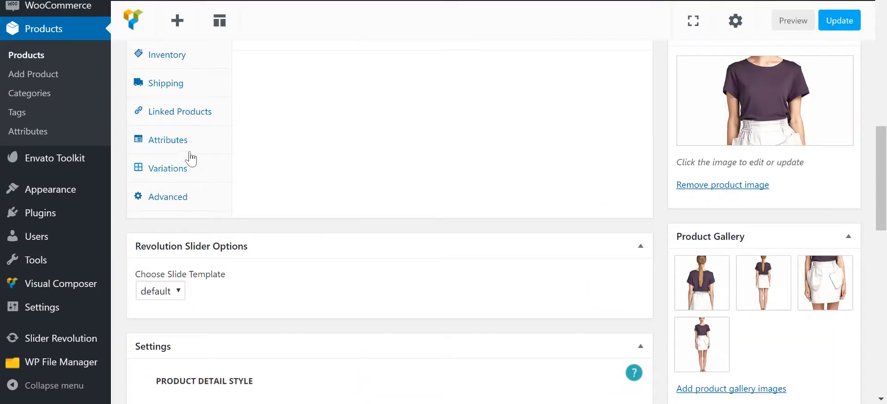
{"action": "left_click", "coordinate": [191, 168]}
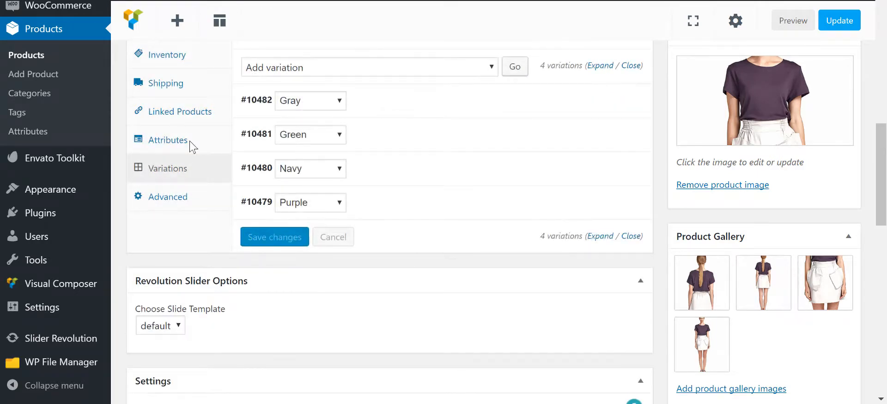
{"action": "left_click", "coordinate": [191, 143]}
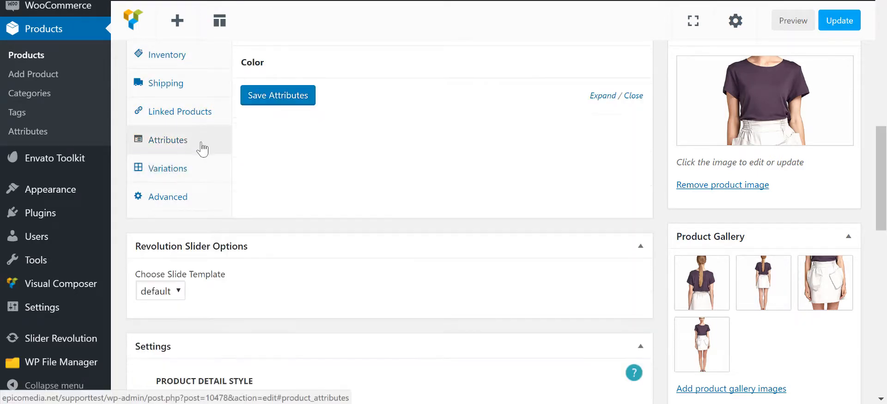
{"action": "scroll", "coordinate": [469, 130], "scroll_direction": "up", "scroll_amount": 2}
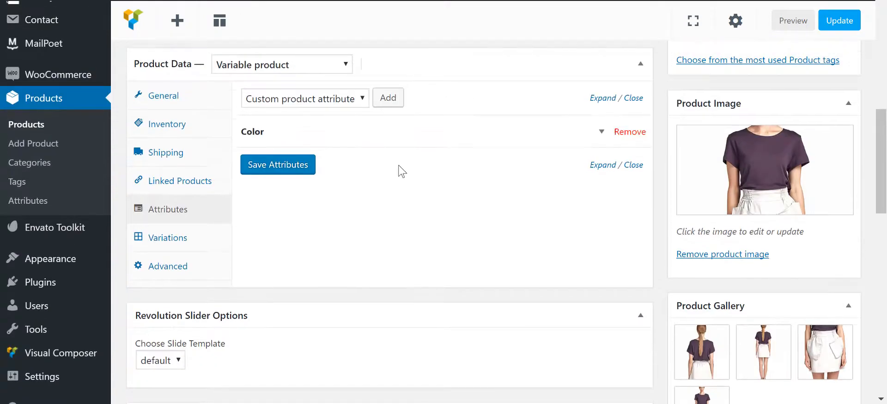
{"action": "left_click", "coordinate": [334, 132]}
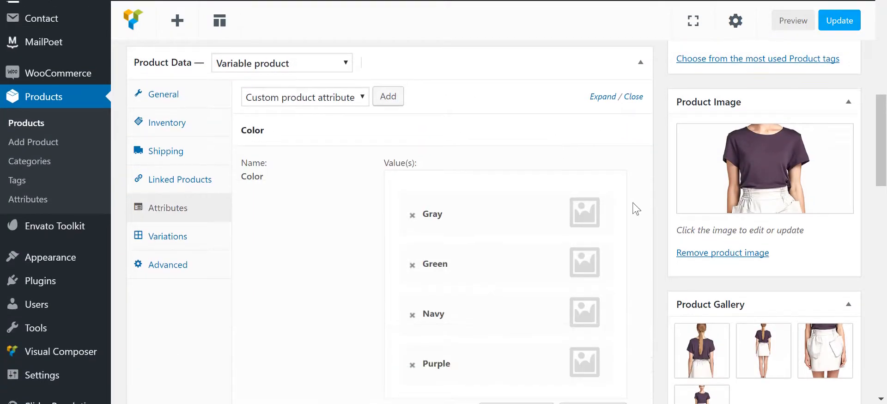
- Assign the color1 image from the media library to the Gray value of the Color attribute
{"action": "scroll", "coordinate": [634, 208], "scroll_direction": "down", "scroll_amount": 2}
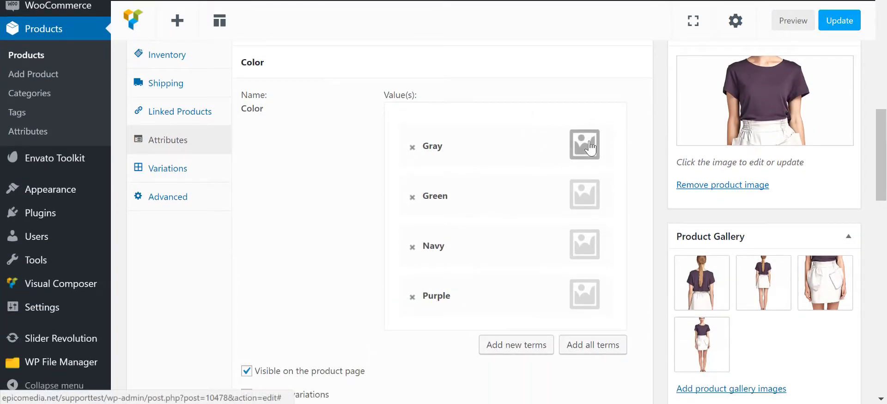
{"action": "left_click", "coordinate": [595, 147]}
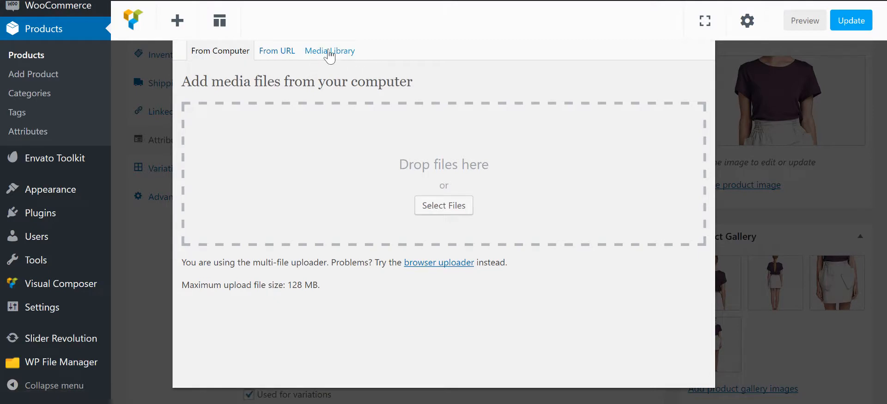
{"action": "left_click", "coordinate": [331, 52]}
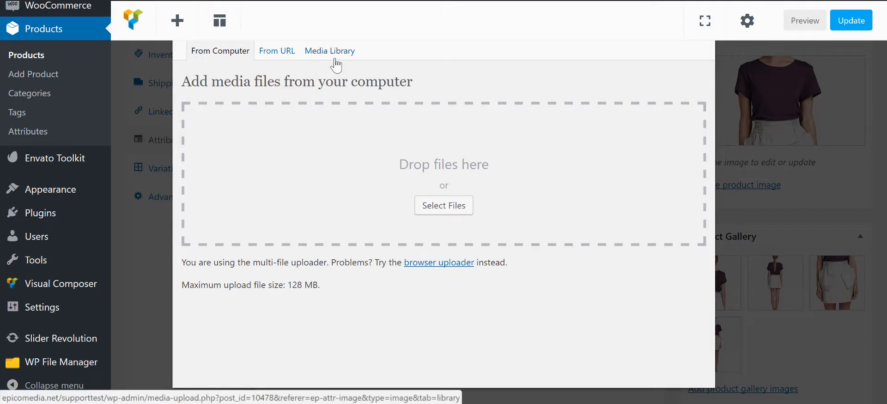
{"action": "left_click", "coordinate": [336, 57]}
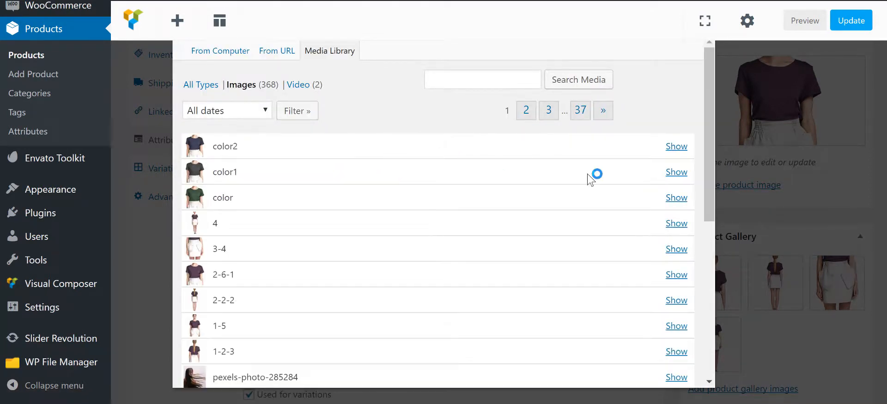
{"action": "scroll", "coordinate": [337, 142], "scroll_direction": "down", "scroll_amount": 2}
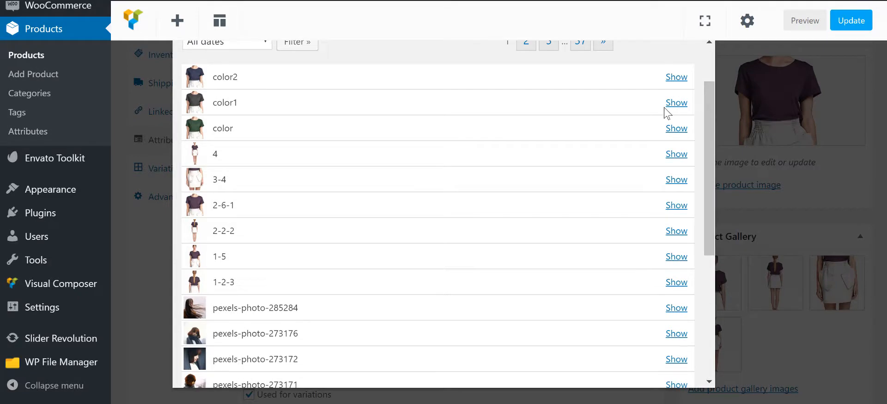
{"action": "left_click", "coordinate": [676, 103]}
{"action": "scroll", "coordinate": [625, 206], "scroll_direction": "down", "scroll_amount": 8}
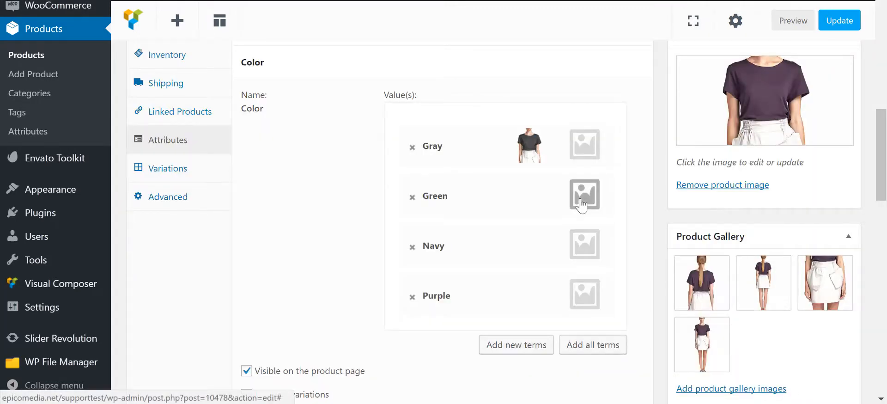
- Assign the color image from the media library to the Green value of the Color attribute
{"action": "left_click", "coordinate": [584, 194]}
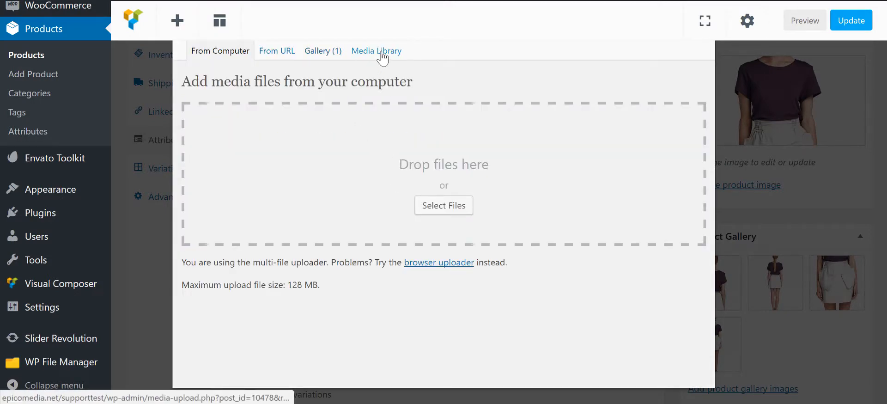
{"action": "left_click", "coordinate": [380, 54]}
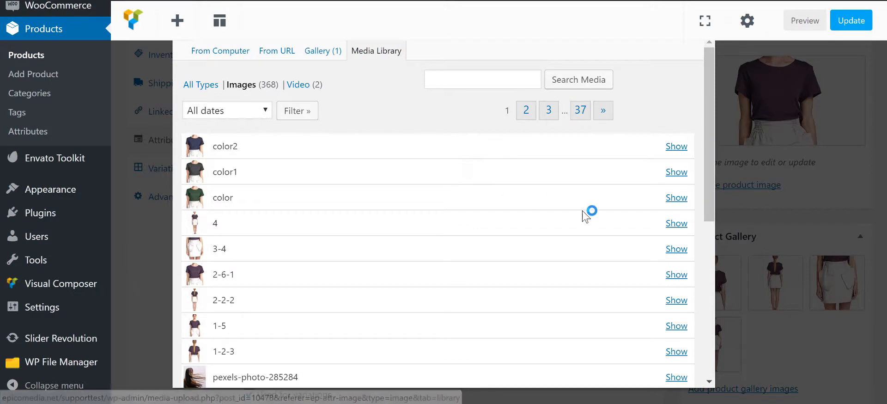
{"action": "left_click", "coordinate": [677, 198]}
{"action": "scroll", "coordinate": [680, 199], "scroll_direction": "down", "scroll_amount": 10}
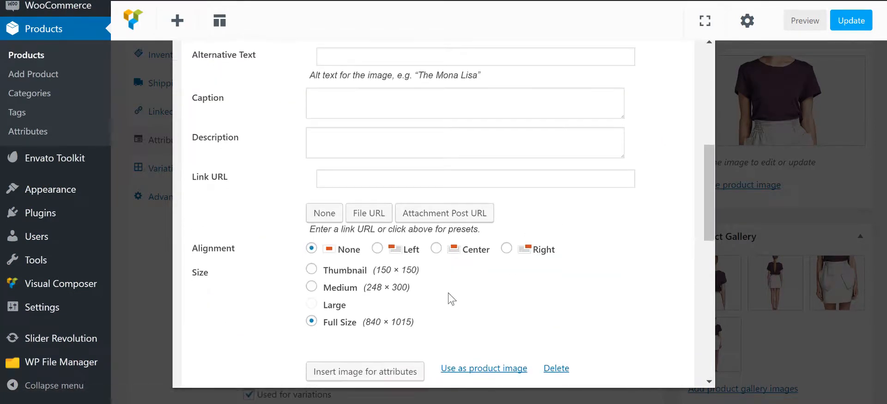
{"action": "left_click", "coordinate": [391, 238]}
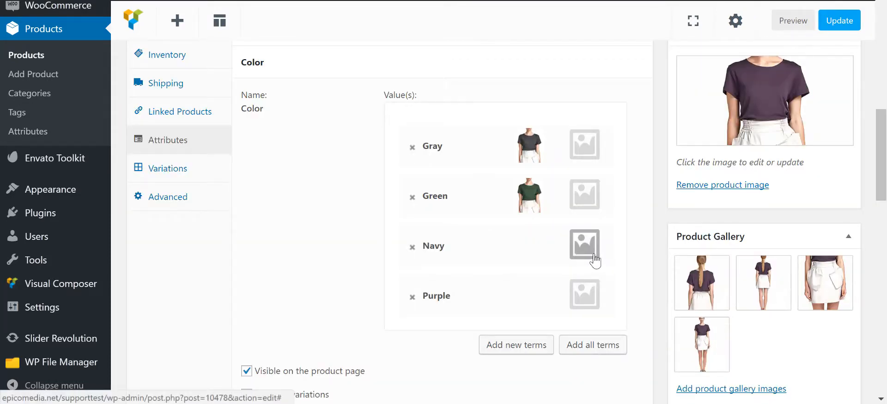
- Assign the color2 image from the media library to the Navy value of the Color attribute
{"action": "left_click", "coordinate": [595, 255]}
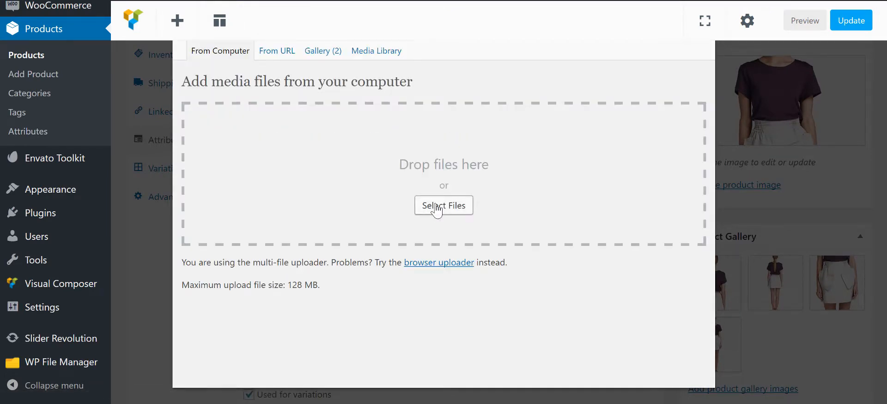
{"action": "left_click", "coordinate": [376, 52]}
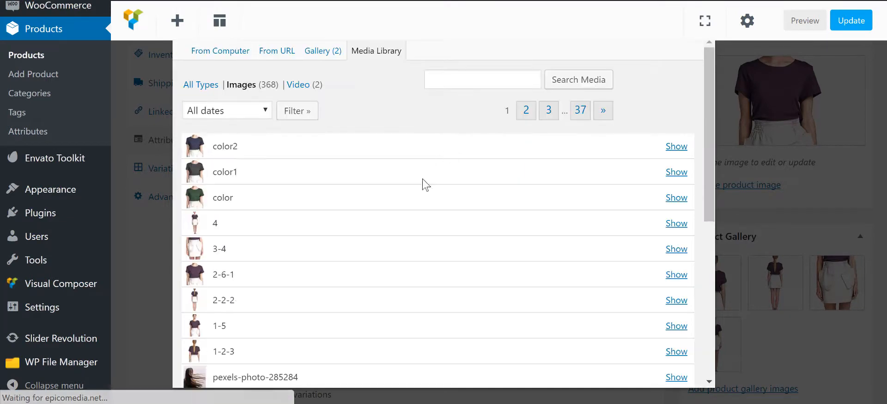
{"action": "scroll", "coordinate": [423, 183], "scroll_direction": "down", "scroll_amount": 3}
{"action": "scroll", "coordinate": [610, 103], "scroll_direction": "up", "scroll_amount": 3}
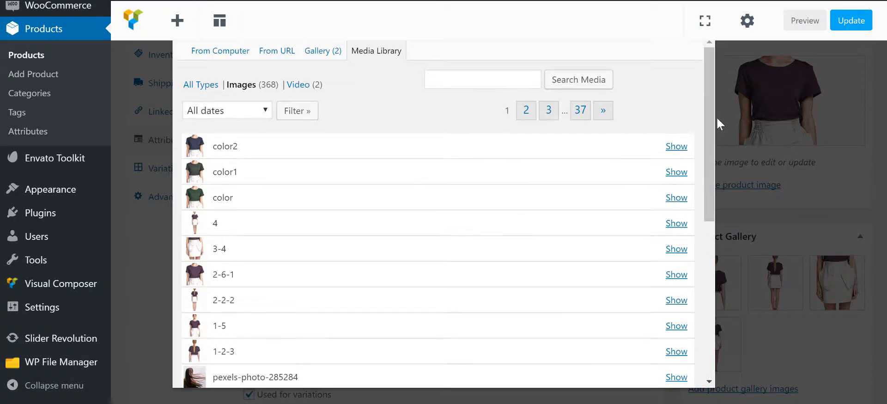
{"action": "left_click", "coordinate": [677, 147]}
{"action": "scroll", "coordinate": [462, 231], "scroll_direction": "down", "scroll_amount": 4}
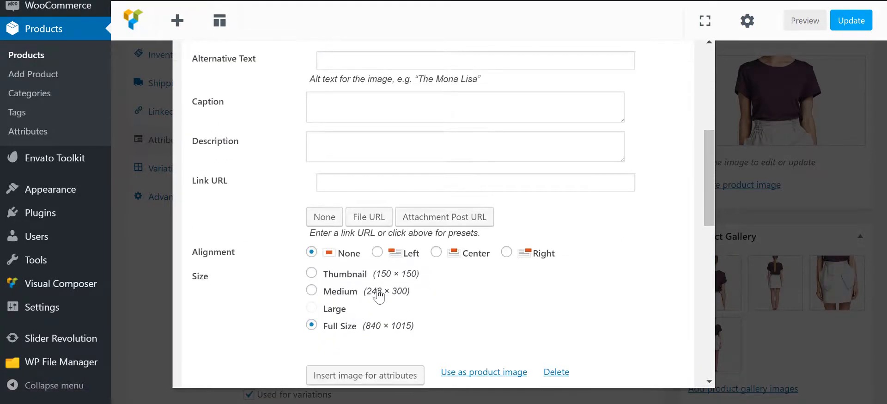
{"action": "left_click", "coordinate": [406, 373]}
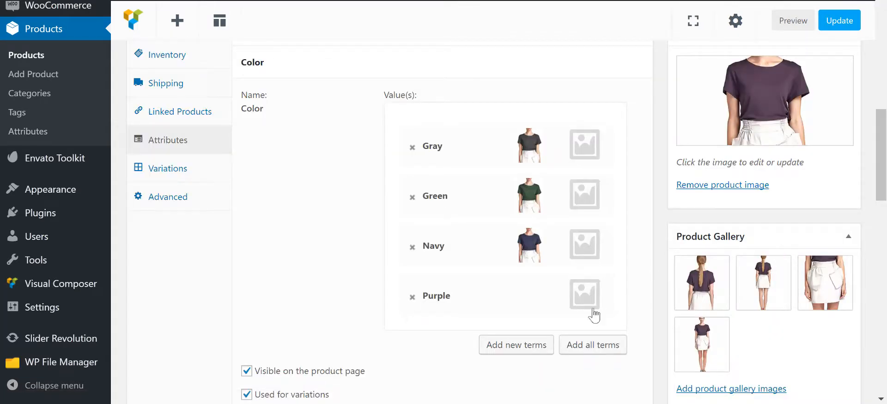
- Assign the 2-6-1 image from the media library to the Purple value of the Color attribute
{"action": "left_click", "coordinate": [585, 293]}
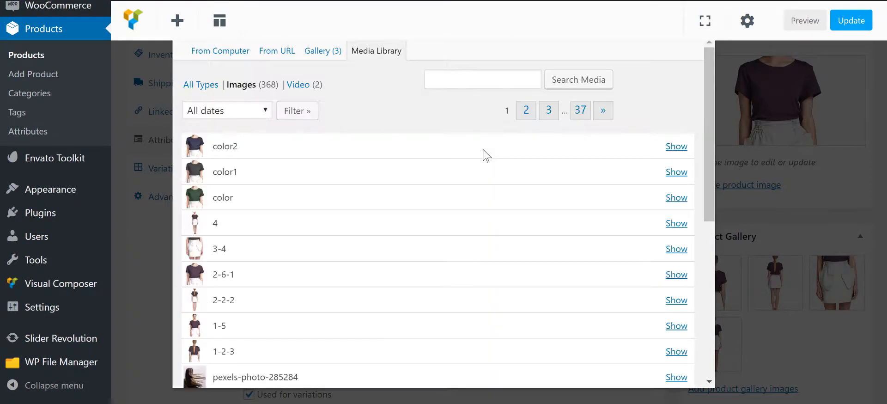
{"action": "scroll", "coordinate": [485, 157], "scroll_direction": "down", "scroll_amount": 3}
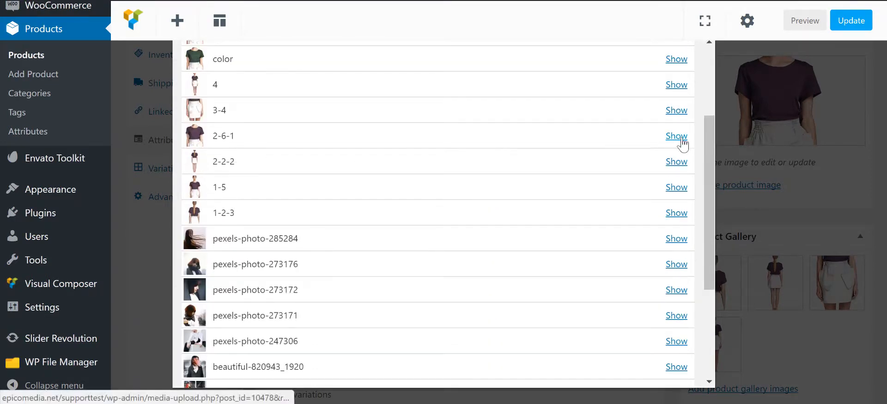
{"action": "left_click", "coordinate": [676, 136]}
{"action": "scroll", "coordinate": [531, 171], "scroll_direction": "down", "scroll_amount": 5}
{"action": "scroll", "coordinate": [502, 181], "scroll_direction": "down", "scroll_amount": 2}
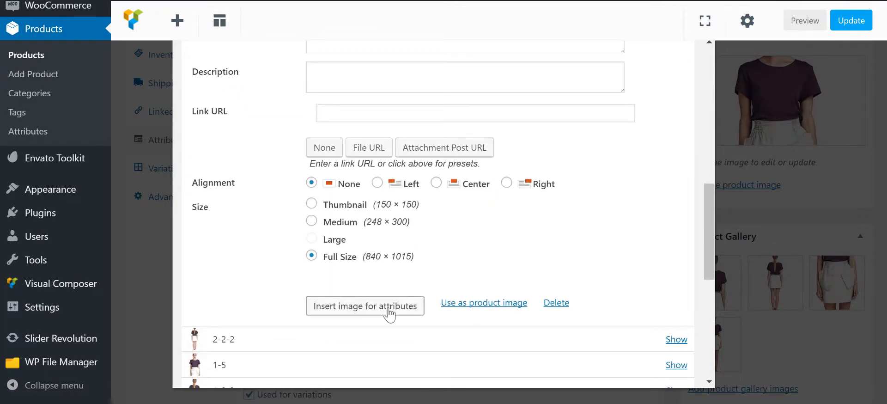
{"action": "left_click", "coordinate": [388, 309]}
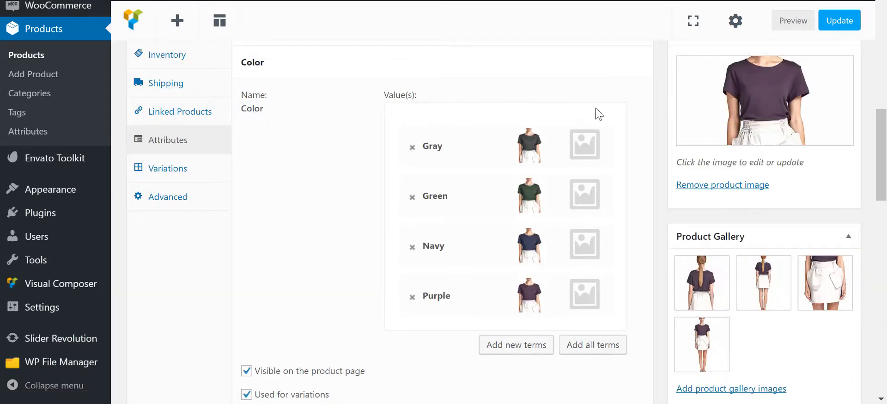
- Add the Brand attribute to the product alongside the Color attribute
{"action": "scroll", "coordinate": [539, 89], "scroll_direction": "up", "scroll_amount": 3}
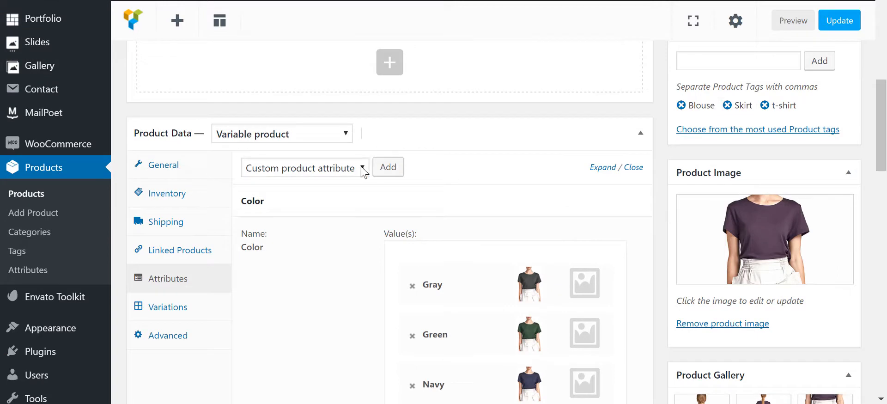
{"action": "left_click", "coordinate": [363, 170]}
{"action": "left_click", "coordinate": [342, 198]}
{"action": "left_click", "coordinate": [389, 167]}
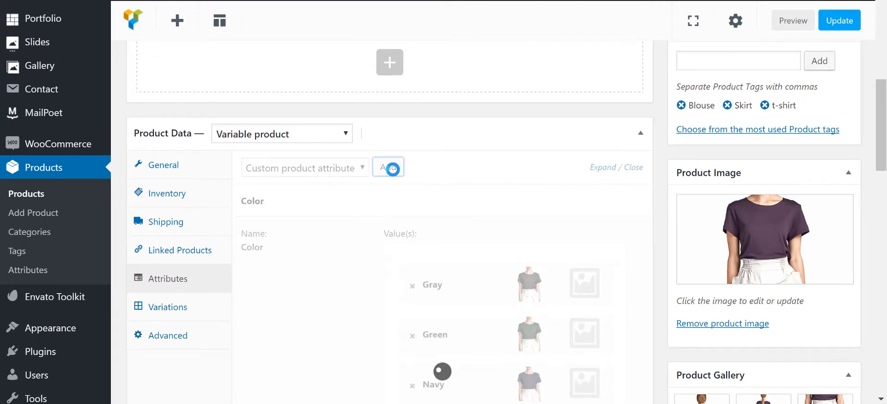
{"action": "scroll", "coordinate": [410, 201], "scroll_direction": "down", "scroll_amount": 8}
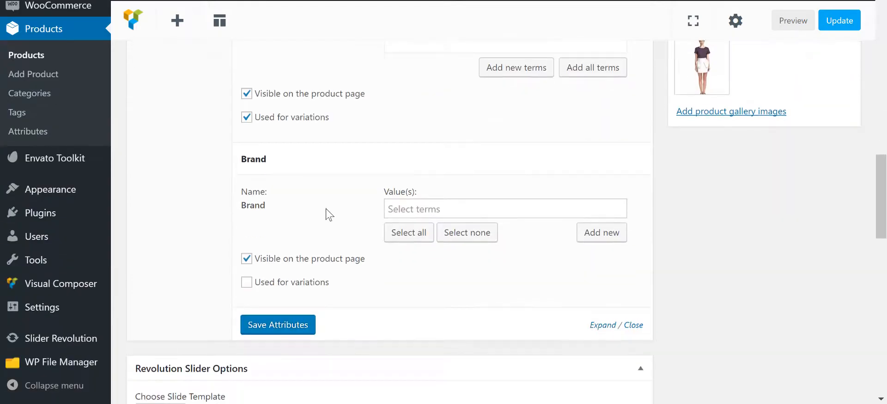
{"action": "left_click", "coordinate": [429, 206]}
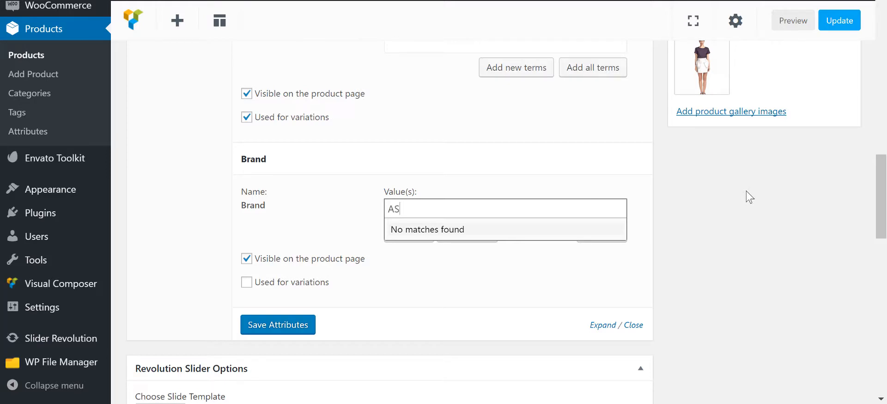
{"action": "left_click", "coordinate": [562, 165]}
{"action": "left_click", "coordinate": [485, 209]}
{"action": "left_click", "coordinate": [497, 302]}
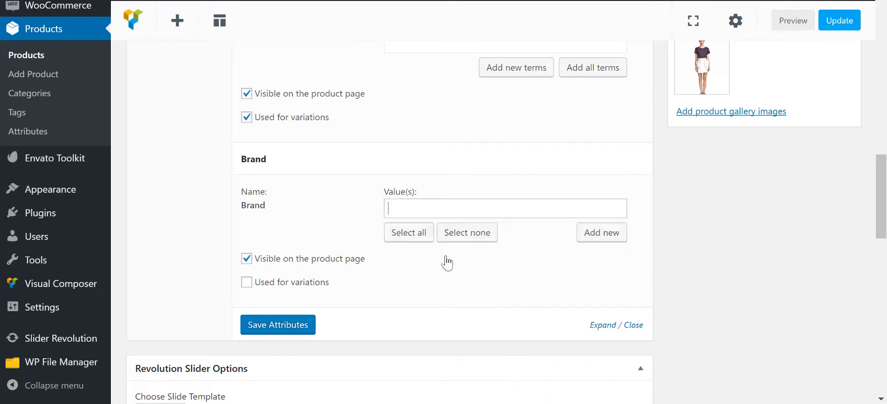
- Create the new term ASOS for the Brand attribute, and save both the attributes and the product
{"action": "left_click", "coordinate": [610, 234]}
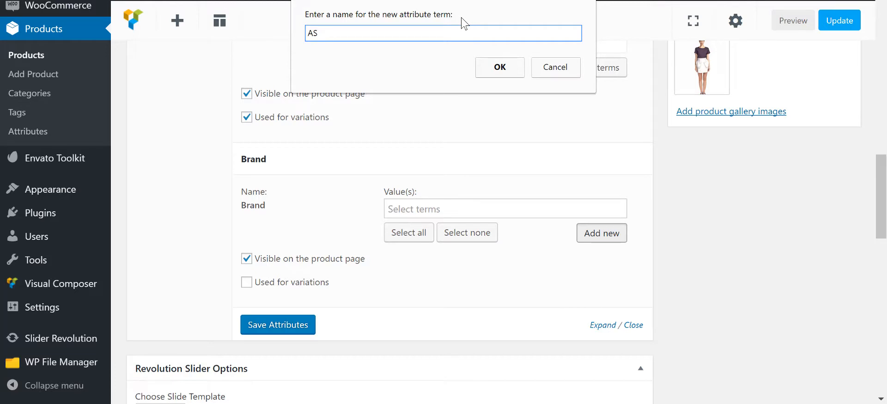
{"action": "left_click", "coordinate": [504, 64]}
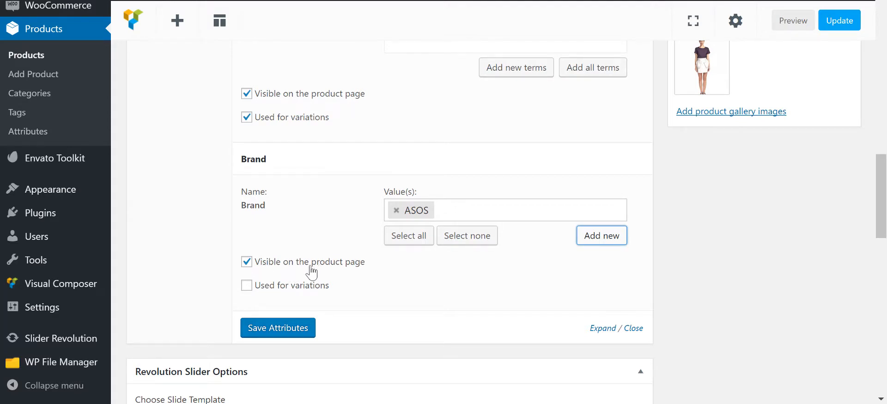
{"action": "left_click", "coordinate": [296, 329]}
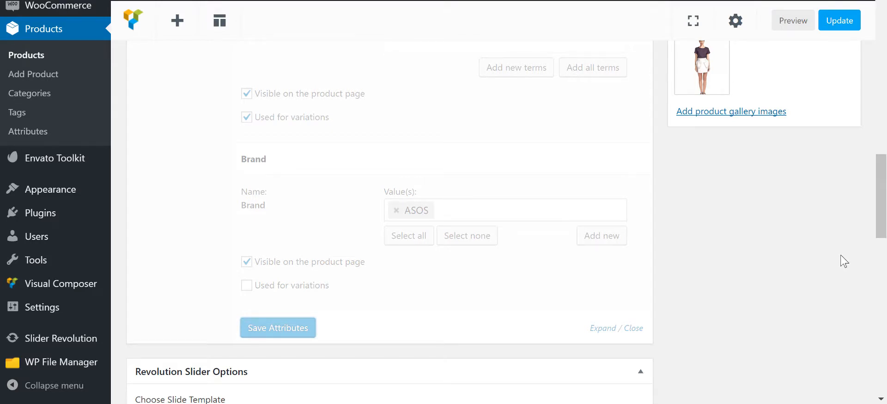
{"action": "scroll", "coordinate": [844, 261], "scroll_direction": "up", "scroll_amount": 3}
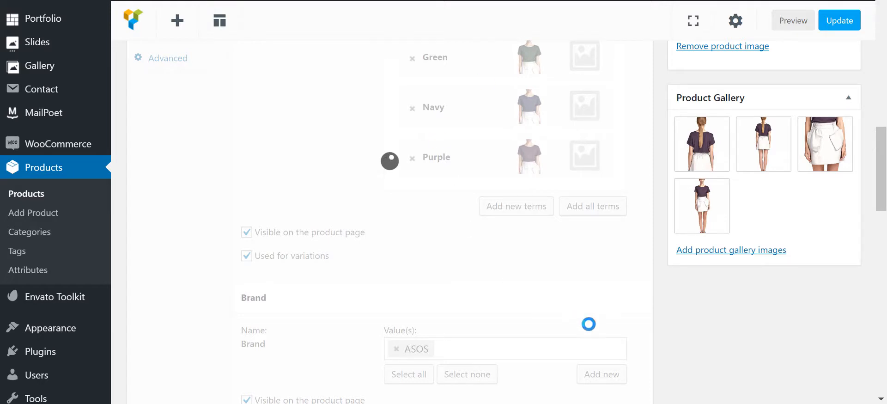
{"action": "left_click", "coordinate": [840, 27]}
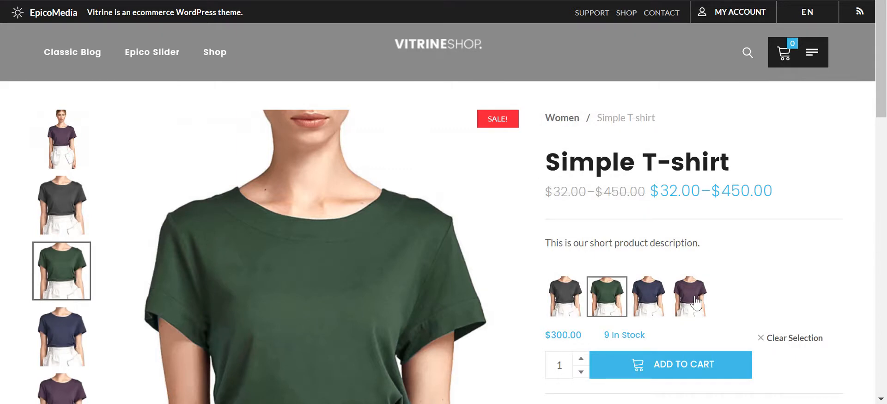
- Switch between the Purple, Navy, Green and Gray swatches on the published product page, examining each variation's image, price and stock
{"action": "left_click", "coordinate": [697, 302]}
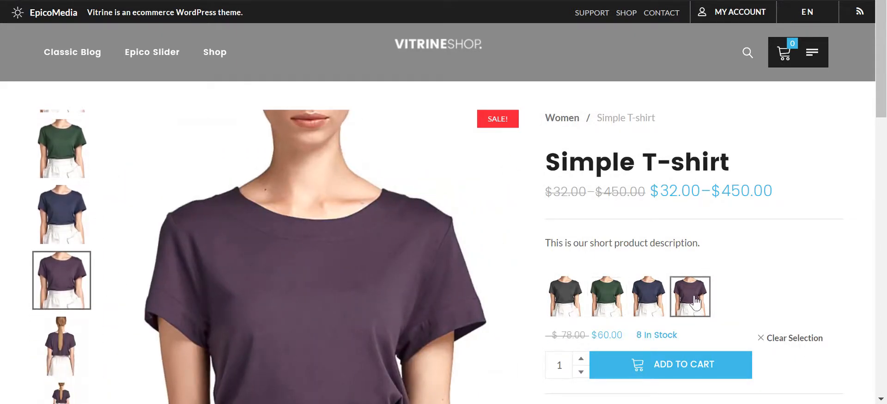
{"action": "scroll", "coordinate": [697, 294], "scroll_direction": "down", "scroll_amount": 5}
{"action": "scroll", "coordinate": [696, 293], "scroll_direction": "up", "scroll_amount": 5}
{"action": "left_click", "coordinate": [652, 305]}
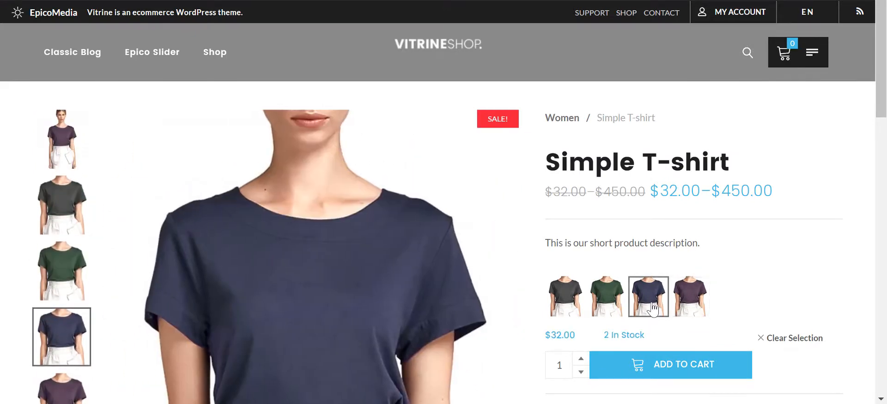
{"action": "left_click", "coordinate": [609, 302]}
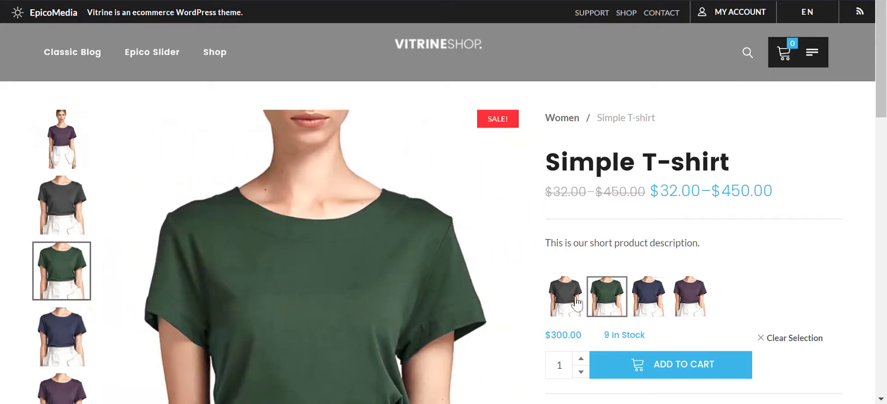
{"action": "left_click", "coordinate": [571, 305]}
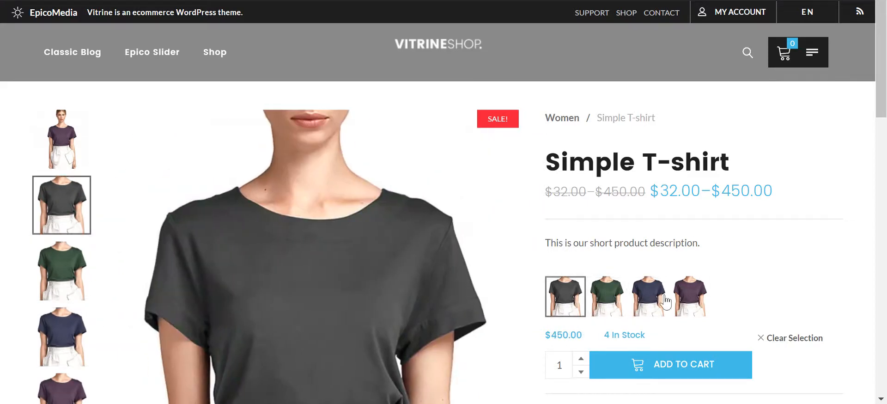
{"action": "left_click", "coordinate": [698, 302]}
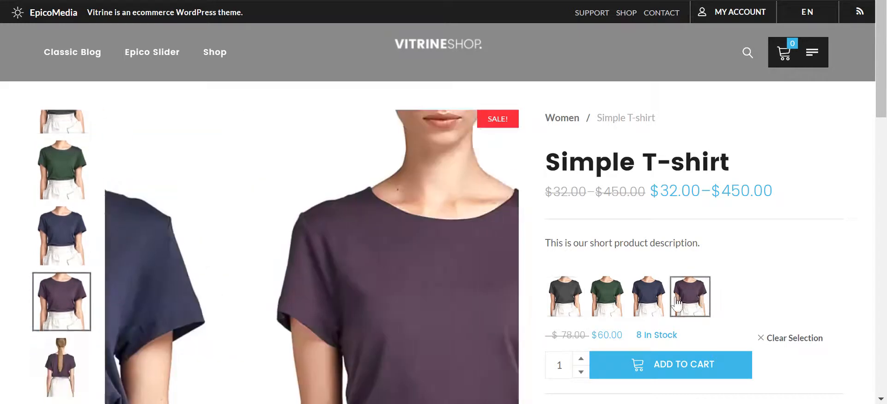
- Try raising and lowering the purchase quantity, and view the product's description section
{"action": "left_click", "coordinate": [581, 359]}
{"action": "left_click", "coordinate": [582, 372]}
{"action": "scroll", "coordinate": [576, 336], "scroll_direction": "down", "scroll_amount": 5}
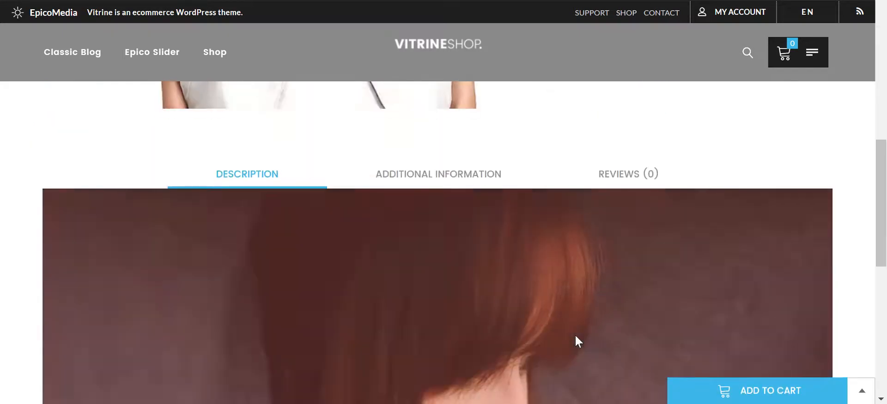
- Look through the product's description image and the SKU, category and tags beneath it
{"action": "scroll", "coordinate": [575, 334], "scroll_direction": "down", "scroll_amount": 8}
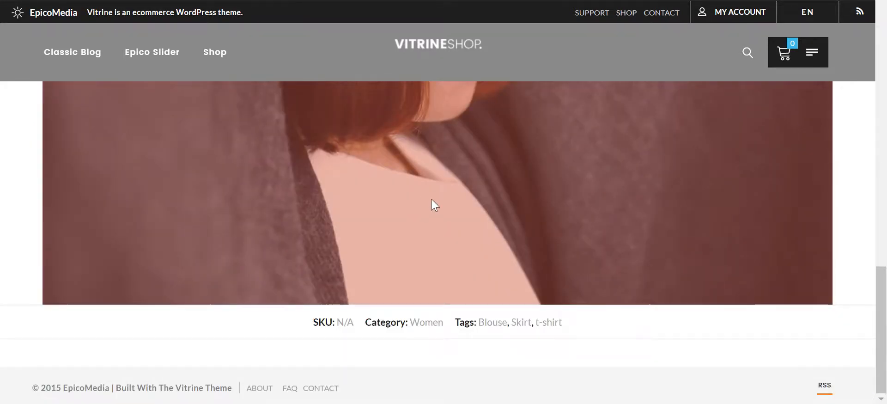
{"action": "scroll", "coordinate": [431, 199], "scroll_direction": "up", "scroll_amount": 8}
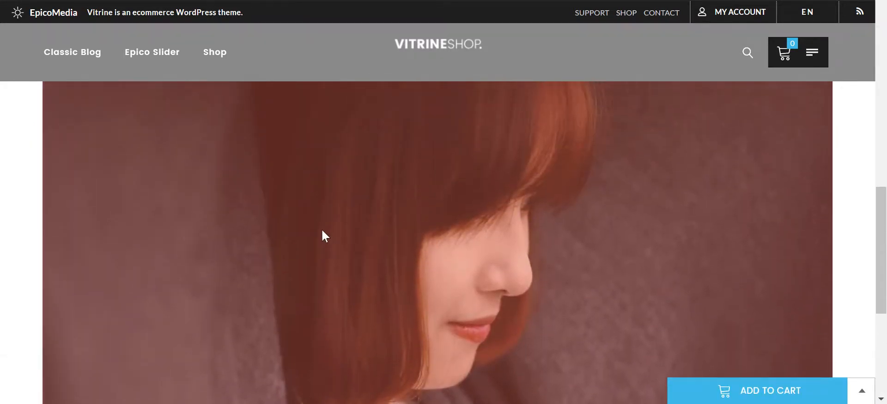
{"action": "scroll", "coordinate": [551, 234], "scroll_direction": "down", "scroll_amount": 8}
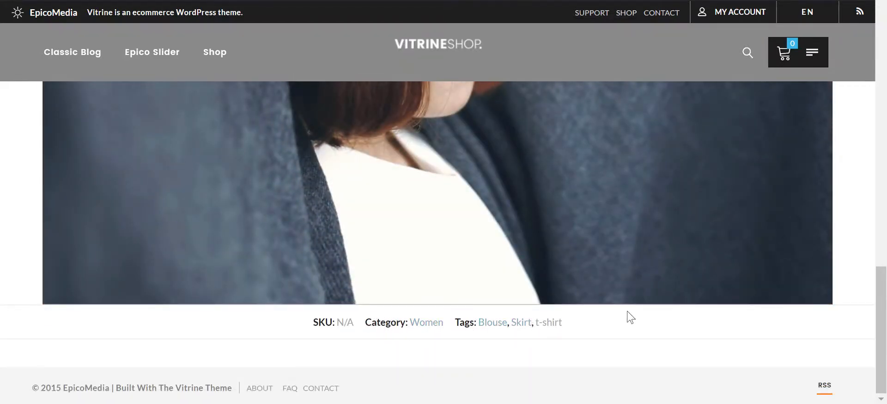
{"action": "scroll", "coordinate": [627, 313], "scroll_direction": "up", "scroll_amount": 10}
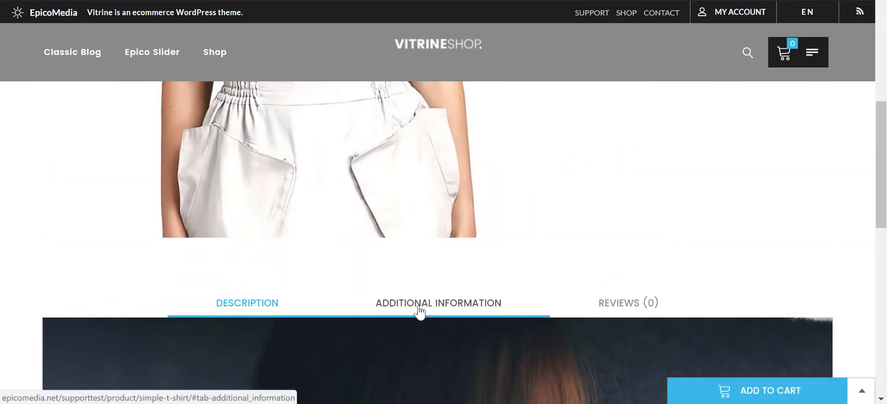
- View the product's additional information, checking the Color and Brand attribute values
{"action": "left_click", "coordinate": [419, 305]}
{"action": "scroll", "coordinate": [421, 308], "scroll_direction": "down", "scroll_amount": 4}
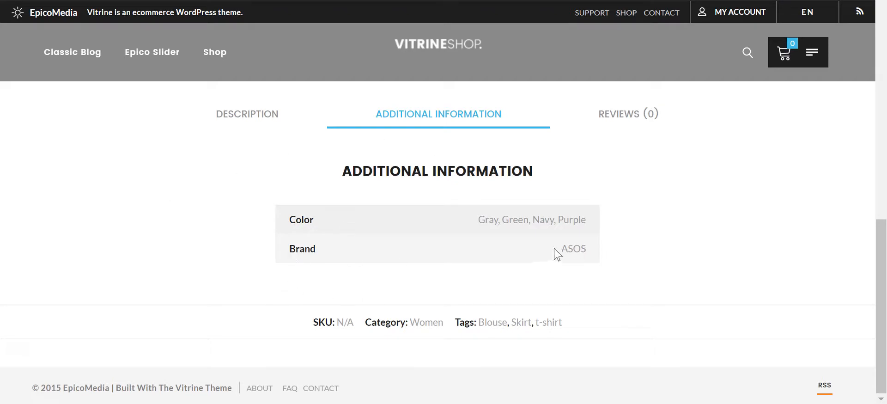
{"action": "left_click_drag", "start_coordinate": [558, 250], "coordinate": [602, 248]}
{"action": "left_click", "coordinate": [596, 216]}
{"action": "scroll", "coordinate": [631, 250], "scroll_direction": "up", "scroll_amount": 3}
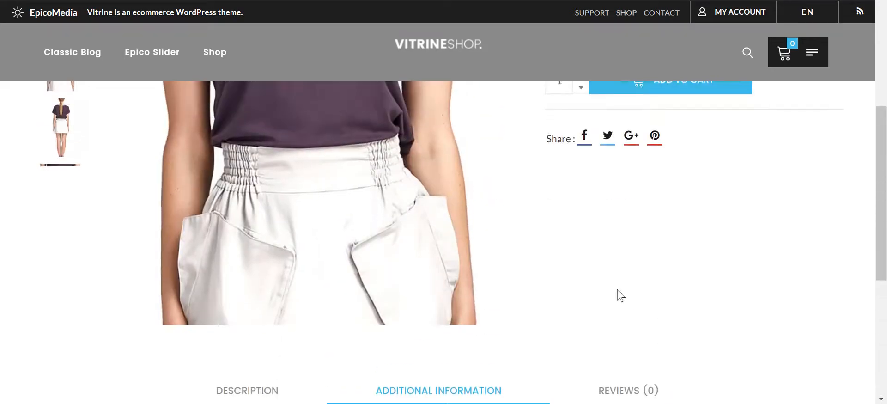
- View the product's reviews section, including the rating and review form
{"action": "left_click", "coordinate": [629, 254]}
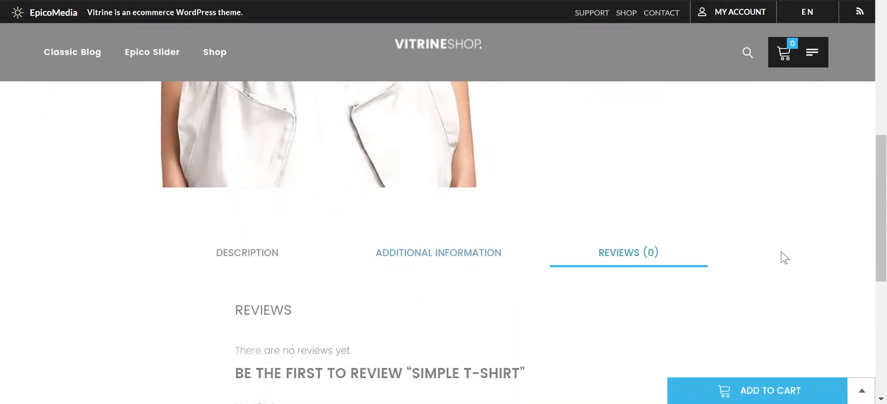
{"action": "scroll", "coordinate": [784, 256], "scroll_direction": "down", "scroll_amount": 5}
{"action": "scroll", "coordinate": [727, 255], "scroll_direction": "up", "scroll_amount": 3}
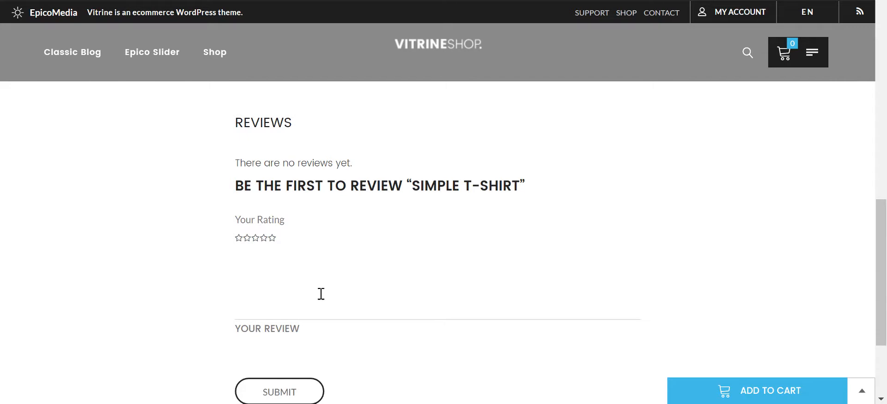
{"action": "scroll", "coordinate": [686, 276], "scroll_direction": "up", "scroll_amount": 10}
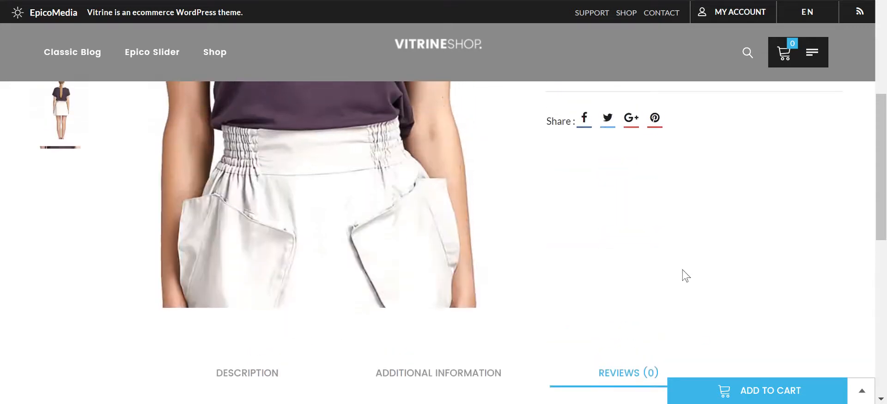
- Set the purchase quantity to 3 and add the Purple T-shirt to the cart
{"action": "scroll", "coordinate": [683, 270], "scroll_direction": "down", "scroll_amount": 3}
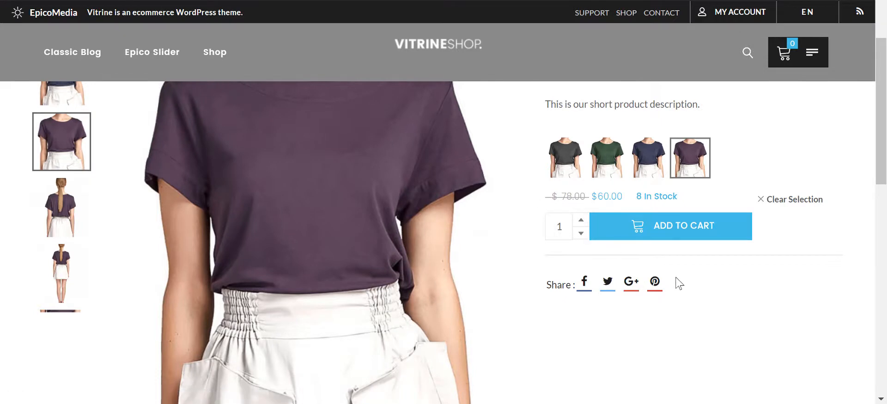
{"action": "scroll", "coordinate": [678, 282], "scroll_direction": "up", "scroll_amount": 3}
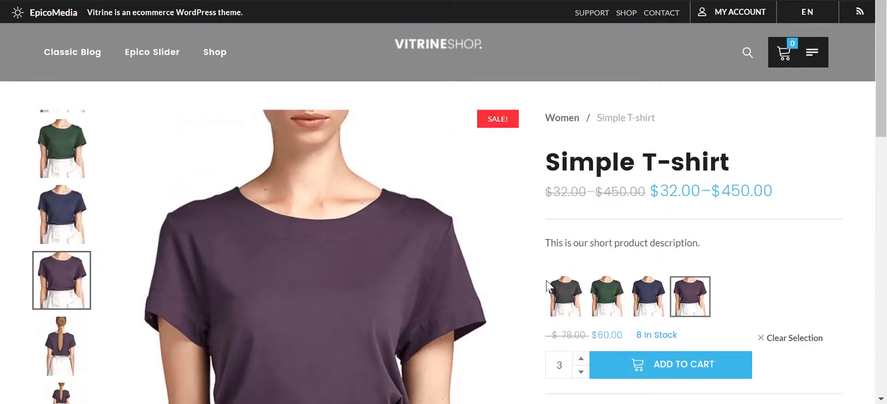
{"action": "left_click", "coordinate": [668, 368]}
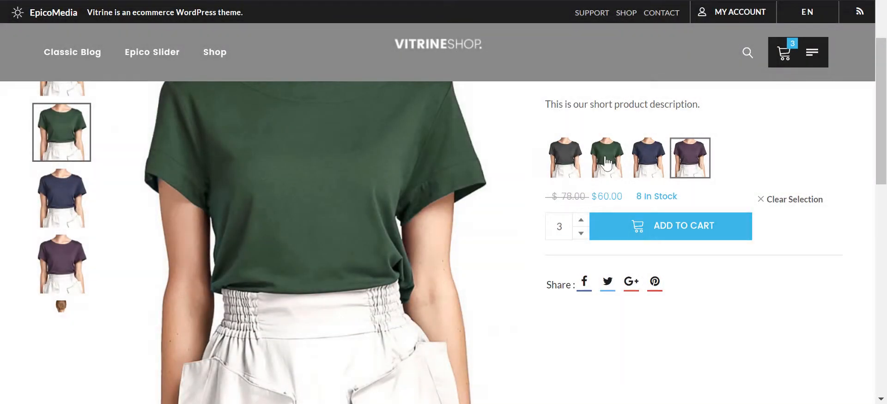
- Add one Green T-shirt to the cart, and close the shopping bag
{"action": "left_click", "coordinate": [607, 161]}
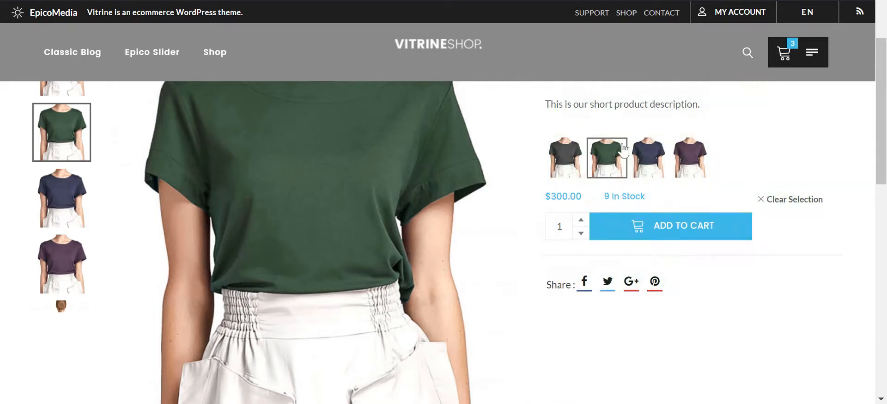
{"action": "left_click", "coordinate": [695, 227]}
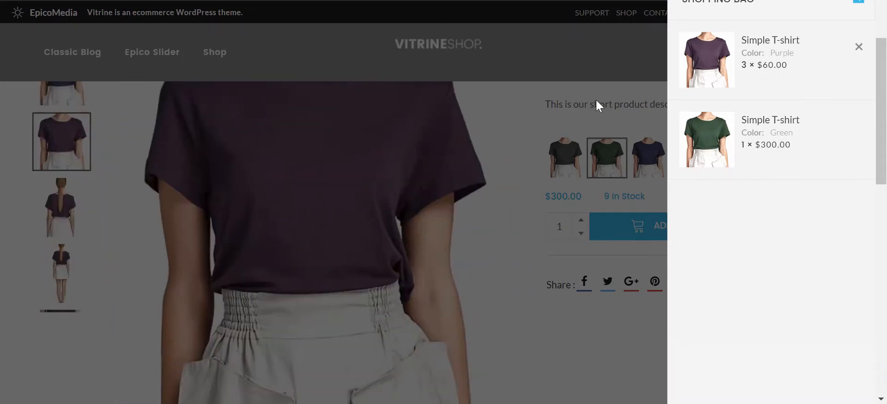
{"action": "left_click", "coordinate": [527, 164]}
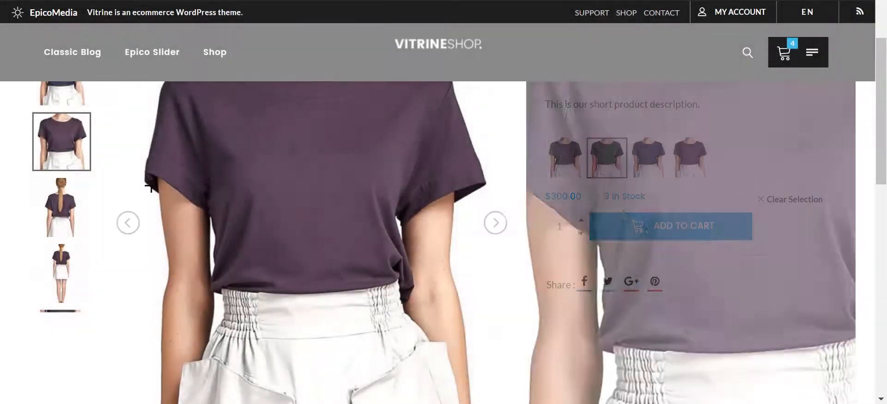
- Look over the whole product page again, from the review form and product tags back to the title
{"action": "scroll", "coordinate": [798, 194], "scroll_direction": "down", "scroll_amount": 10}
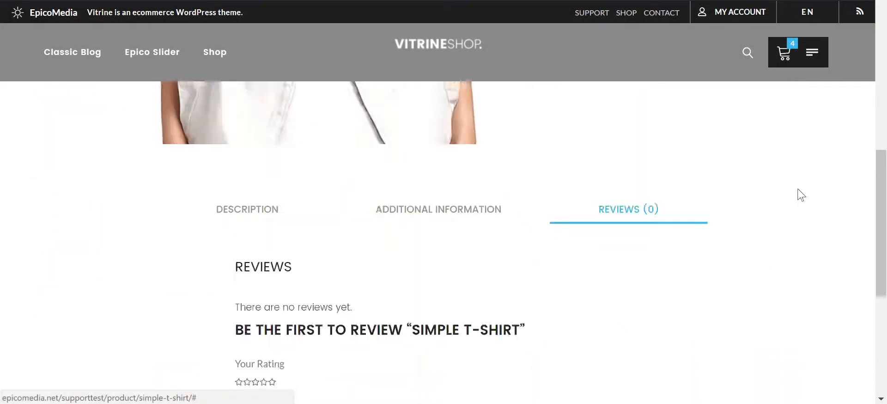
{"action": "scroll", "coordinate": [801, 195], "scroll_direction": "down", "scroll_amount": 2}
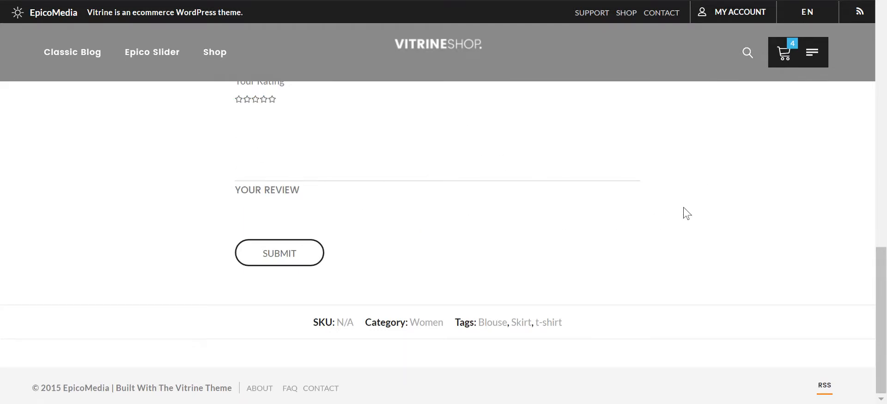
{"action": "scroll", "coordinate": [687, 213], "scroll_direction": "up", "scroll_amount": 9}
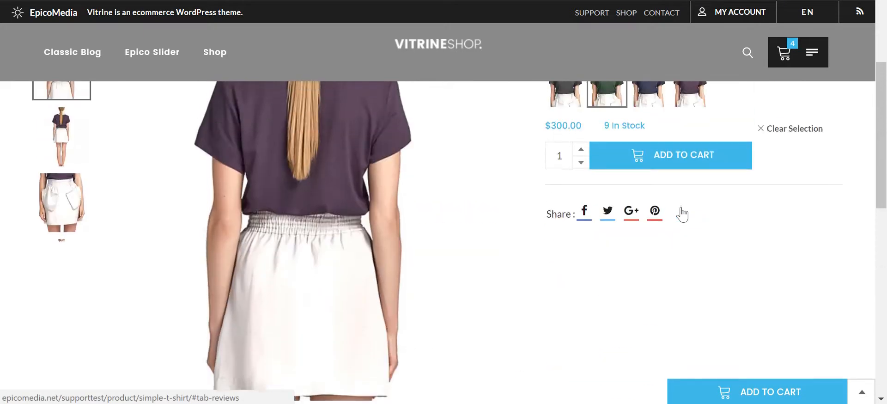
{"action": "scroll", "coordinate": [682, 213], "scroll_direction": "up", "scroll_amount": 4}
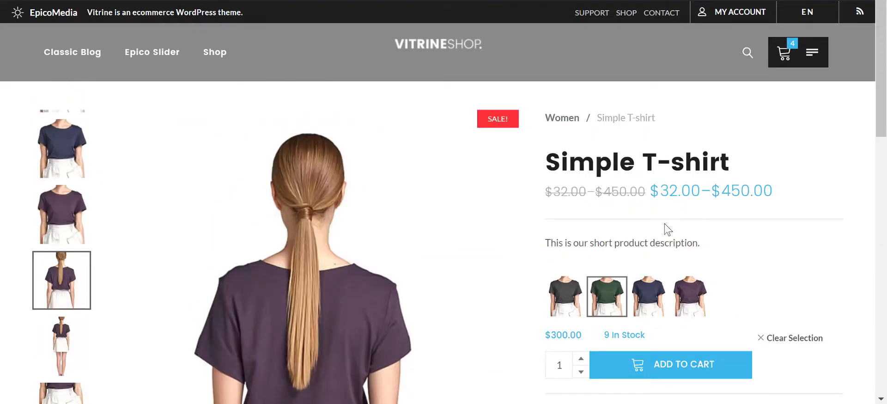